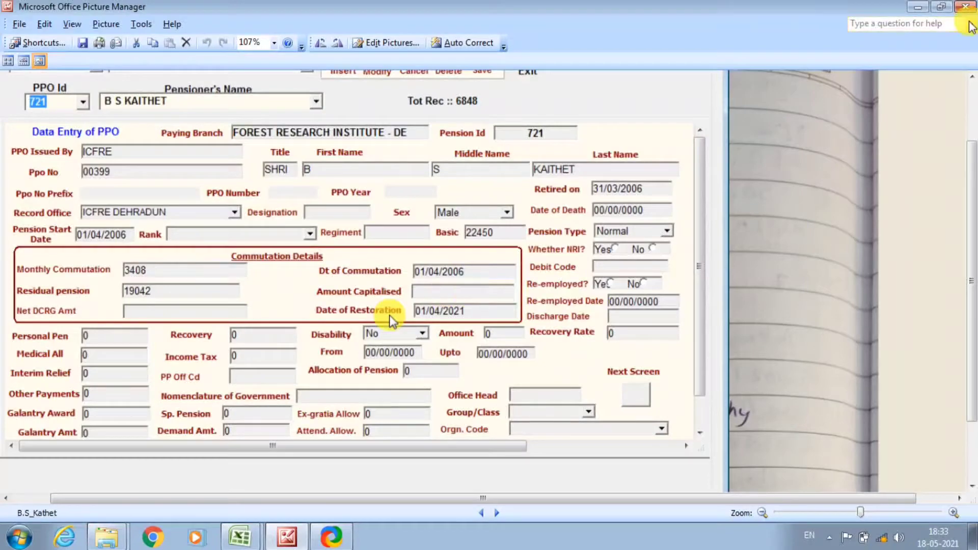
Open date_of_commutation.png at 93% zoom, showing commutation 5986 and restoration 01/05/2021
click(918, 11)
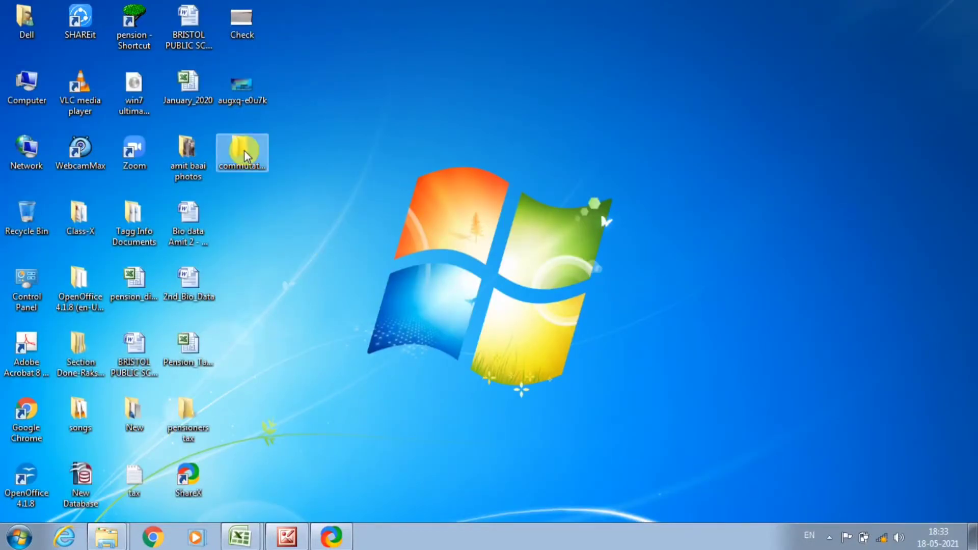
key(alt+Tab)
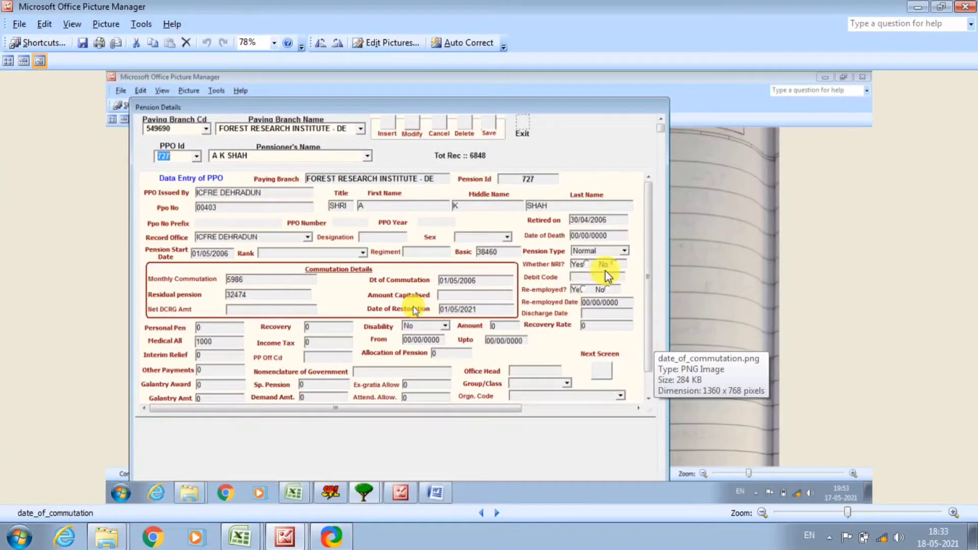
scroll(572, 264, up, 2)
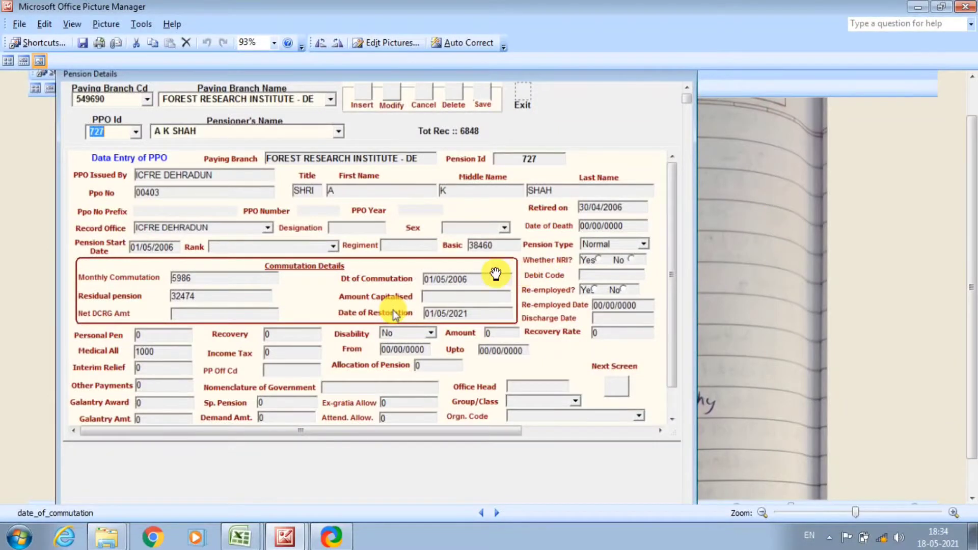
click(923, 7)
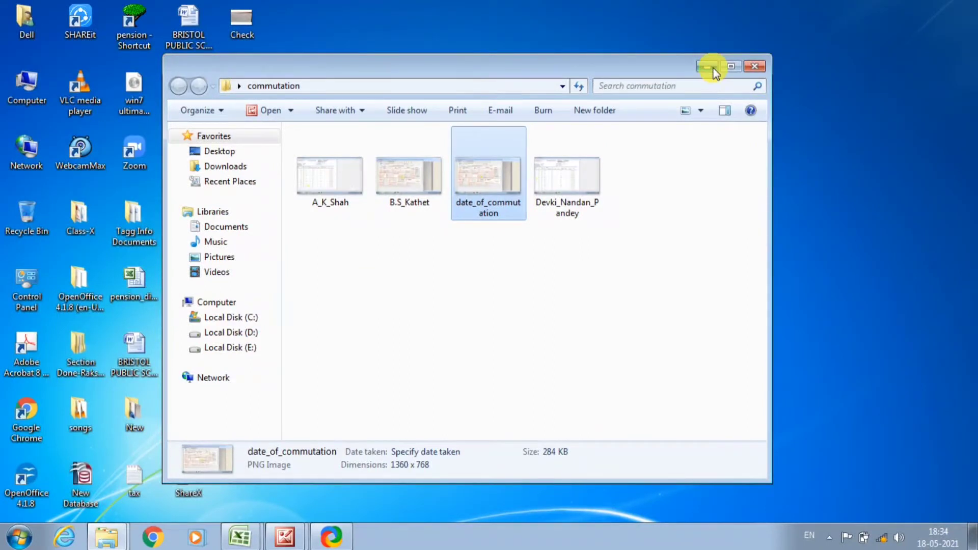
In Pension_Scroll_Mar-2021, select row 418 across to column V, then open the Run prompt for calc
mouse_move(260, 533)
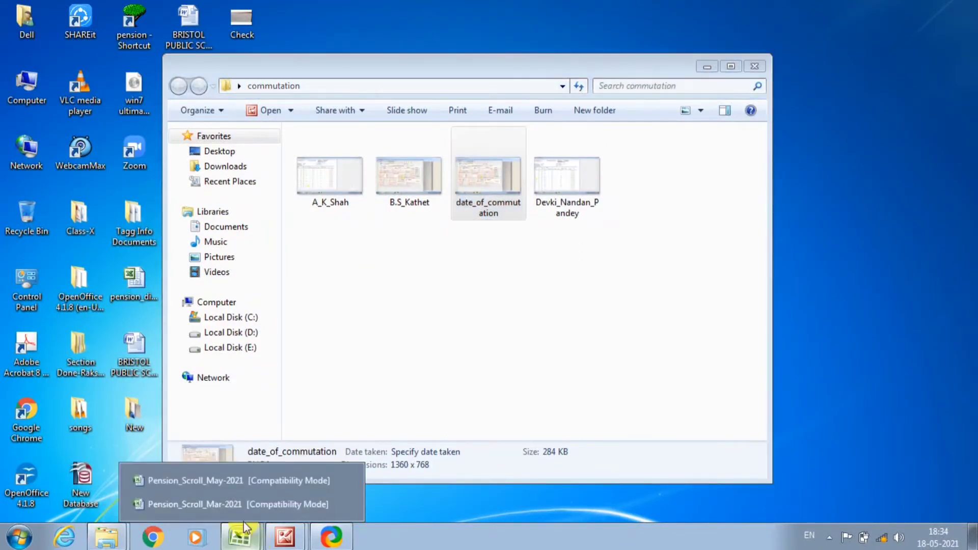
click(242, 505)
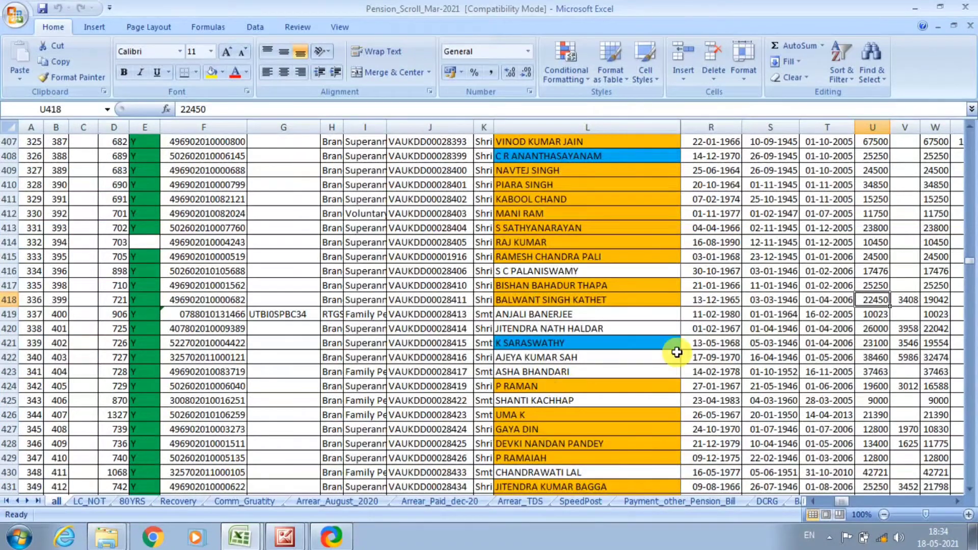
key(Left)
key(Left)
key(Left)
key(Left)
key(Left)
key(Left)
key(Left)
key(Left)
key(Left)
key(Left)
key(Left)
key(Left)
key(Left)
key(Left)
key(Left)
key(Left)
key(Left)
key(Left)
key(Left)
key(Left)
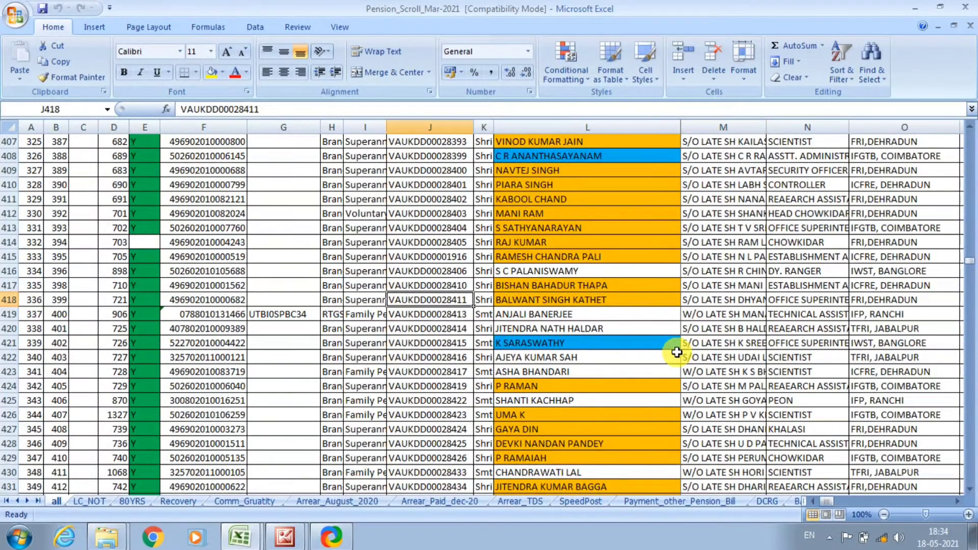
key(shift+Right)
key(shift+Right)
key(shift+Right)
key(shift+Right)
key(shift+Right)
key(shift+Right)
key(shift+Right)
key(shift+Right)
key(shift+Right)
key(shift+Right)
key(shift+Right)
key(shift+Right)
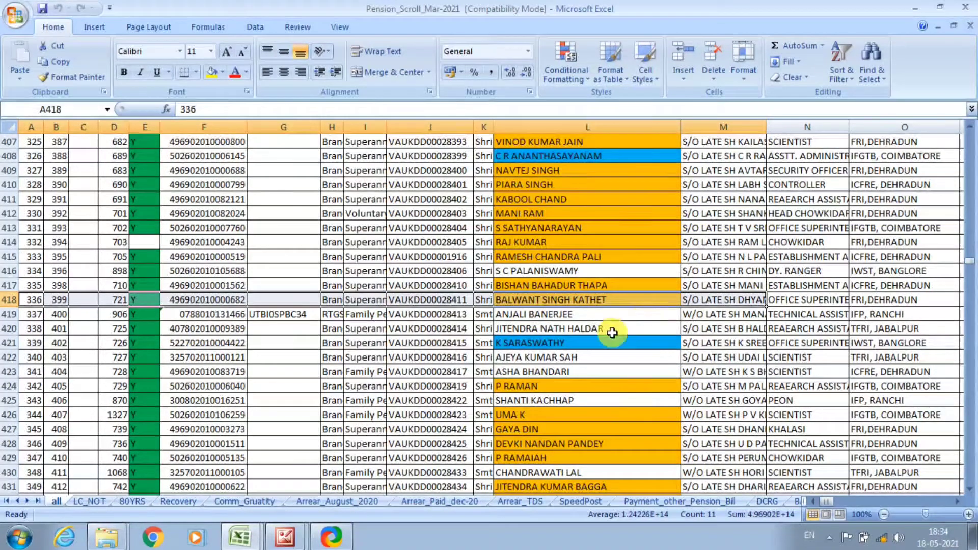
key(shift+Right)
key(shift+Right)
key(shift+Right)
key(shift+Right)
key(shift+Right)
key(shift+Right)
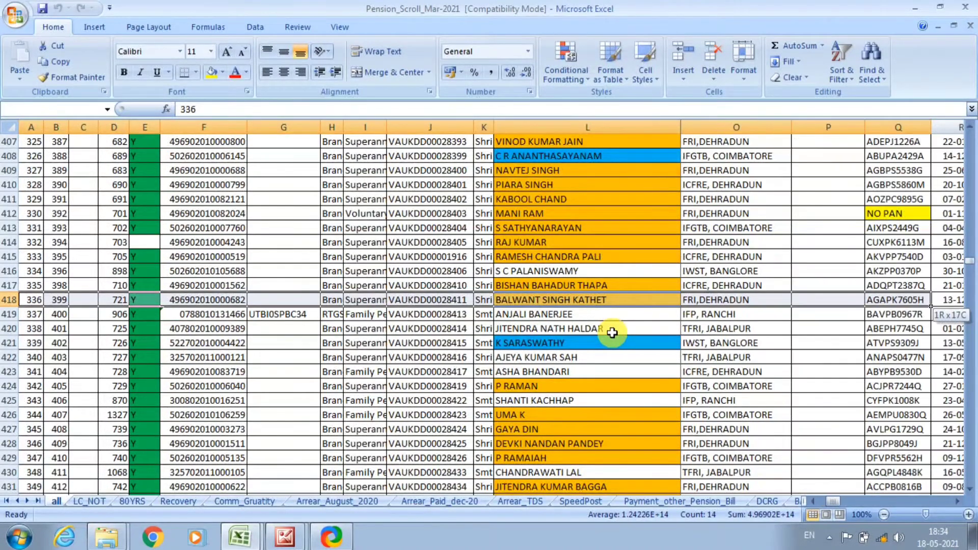
key(shift+Right)
key(shift+Right)
key(shift+Right)
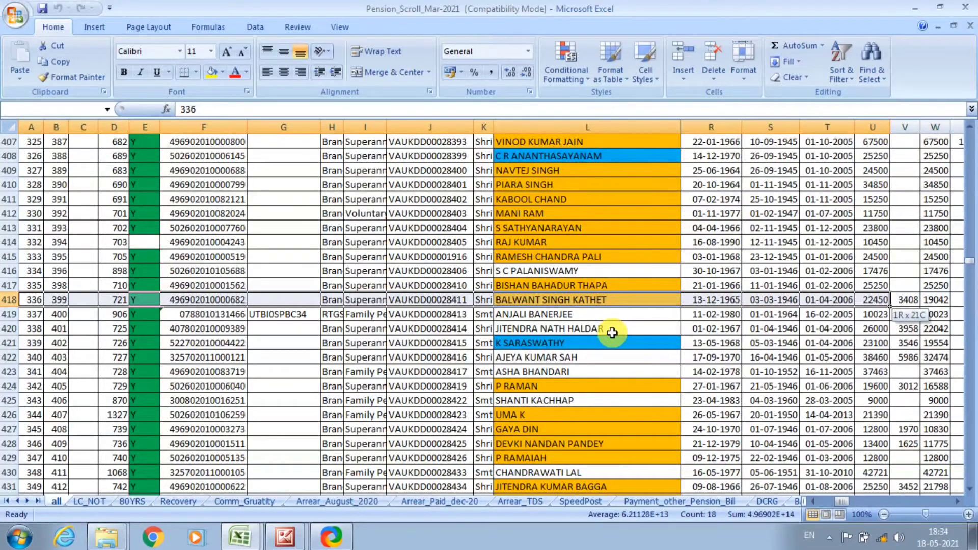
key(shift+Right)
key(shift+Right)
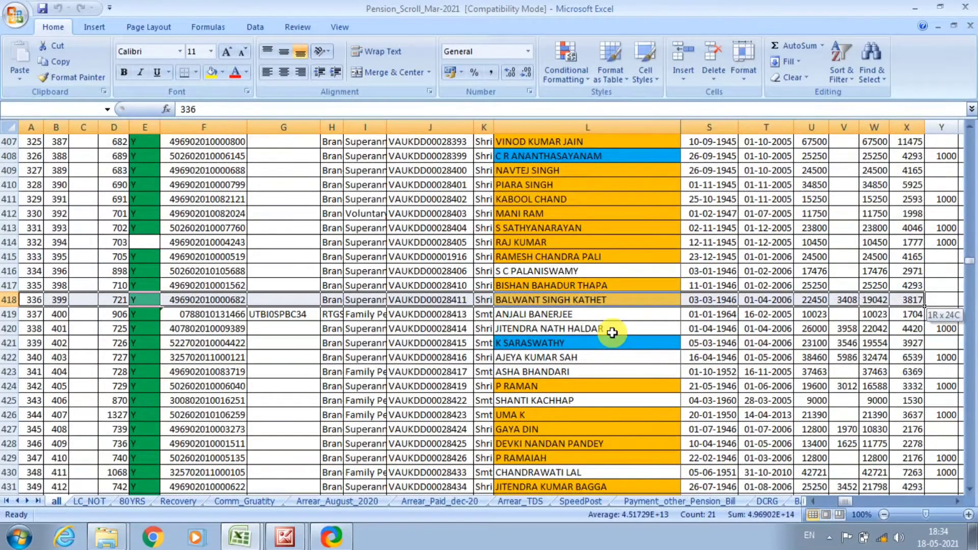
key(shift+Left)
key(shift+Left)
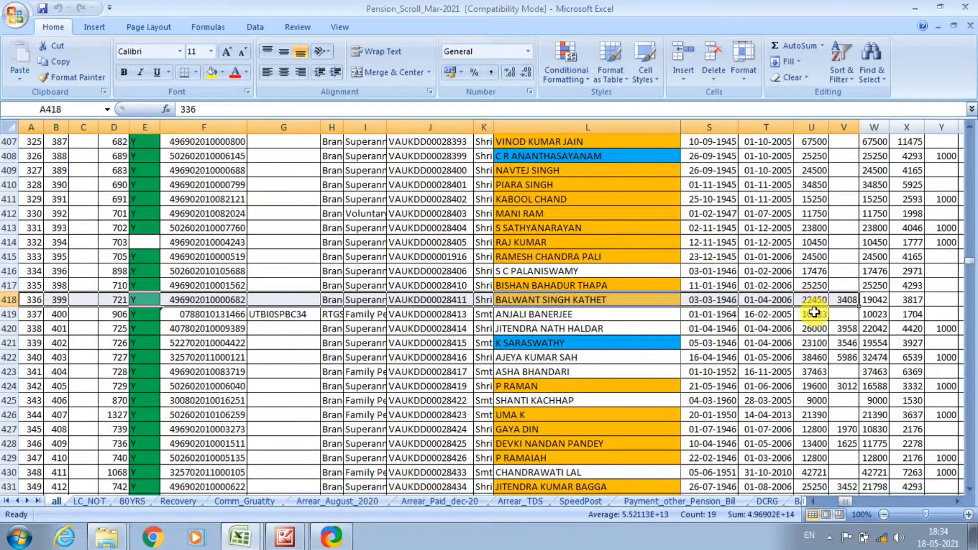
key(super+r)
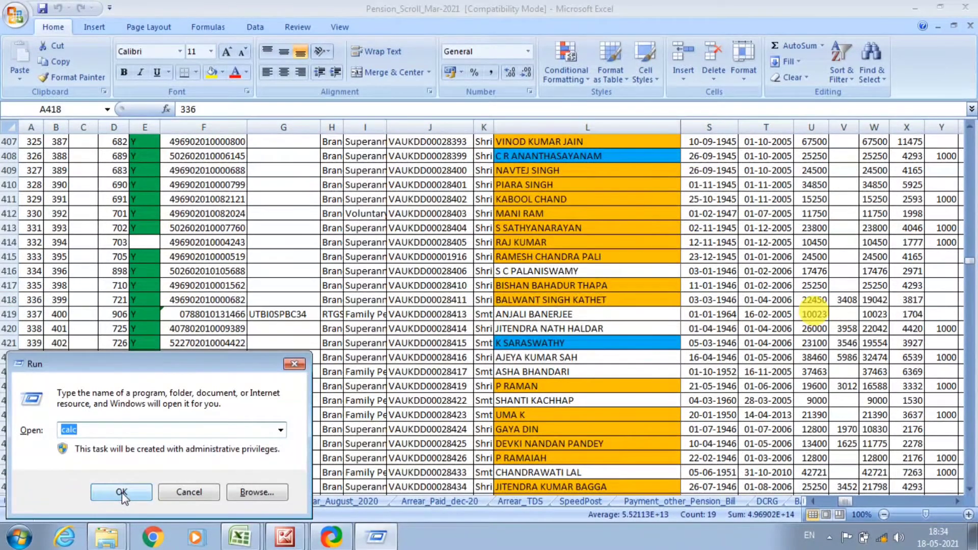
Launch Calculator and position it over the middle of the spreadsheet
click(121, 492)
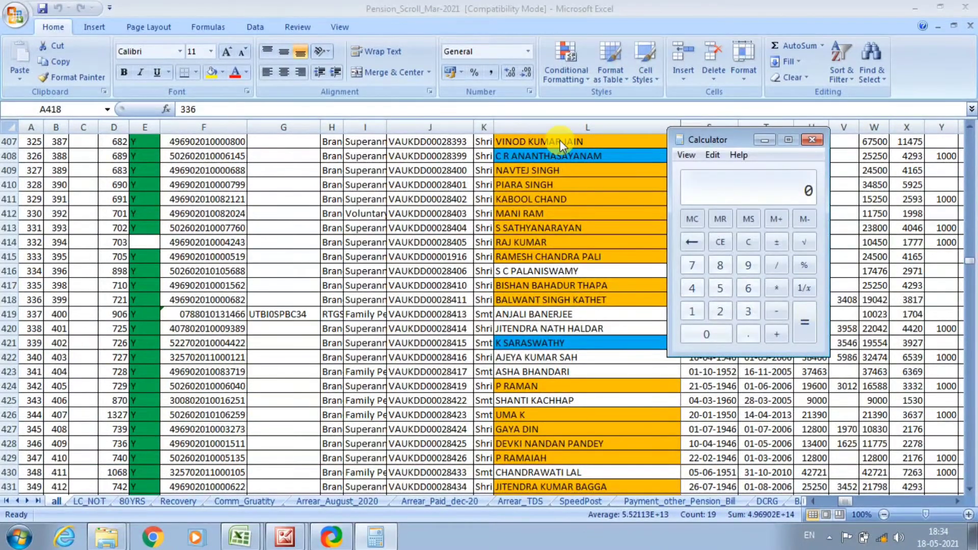
drag(747, 149, 453, 113)
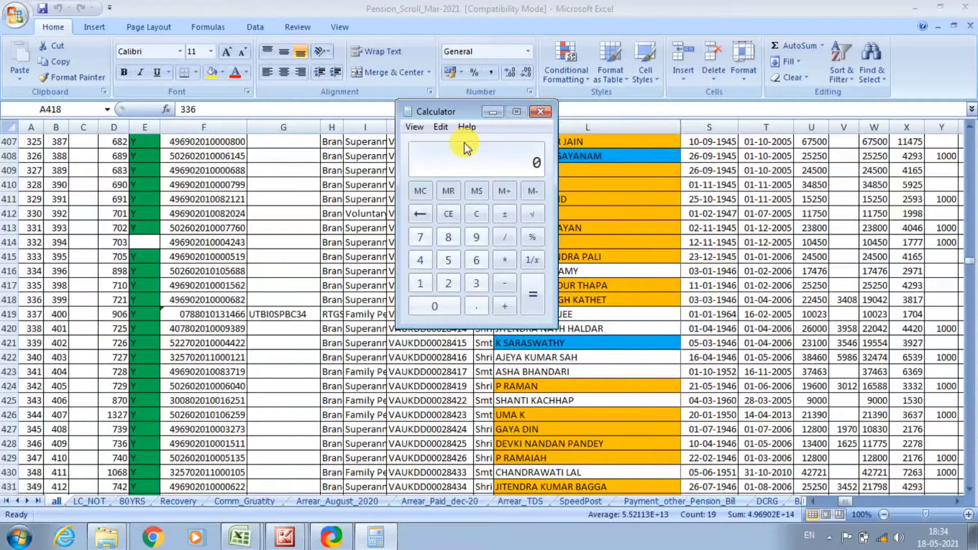
click(720, 295)
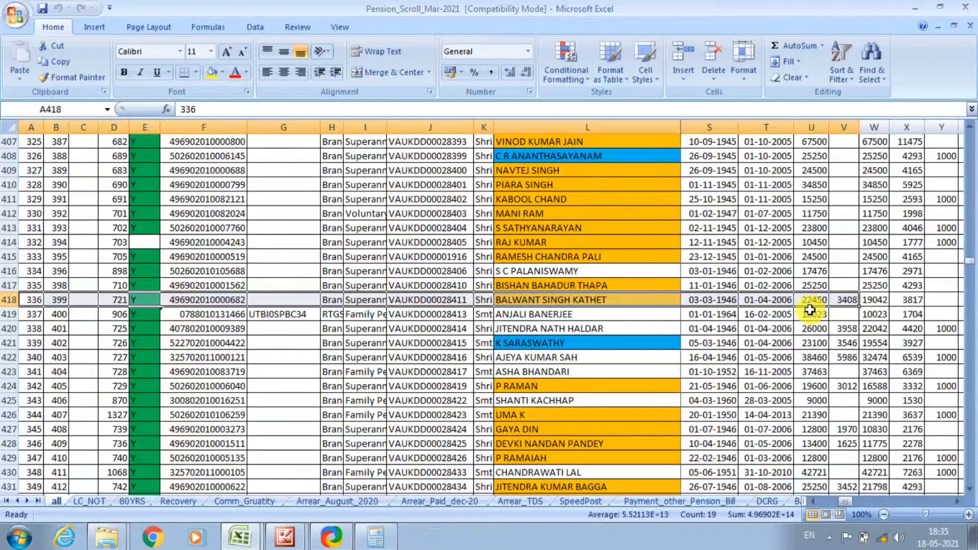
click(376, 537)
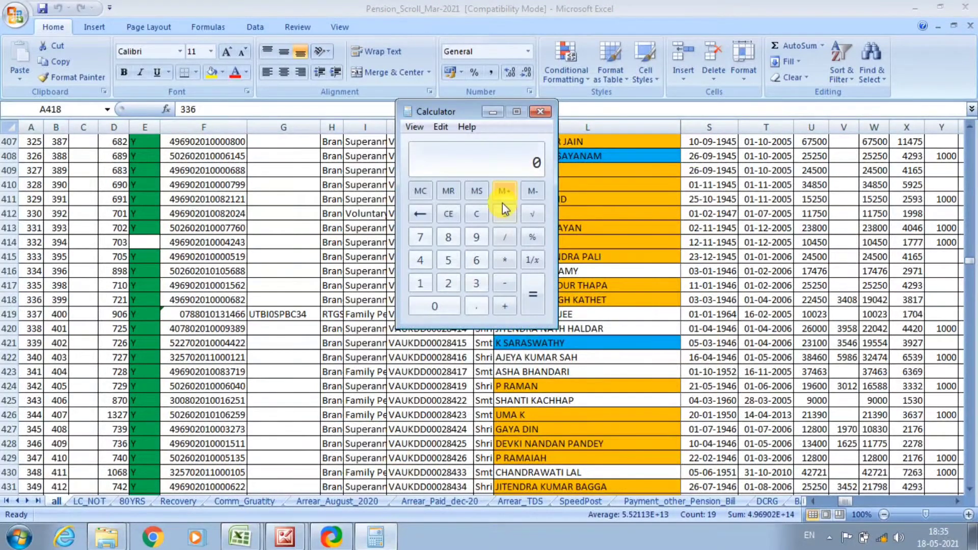
drag(452, 114, 441, 102)
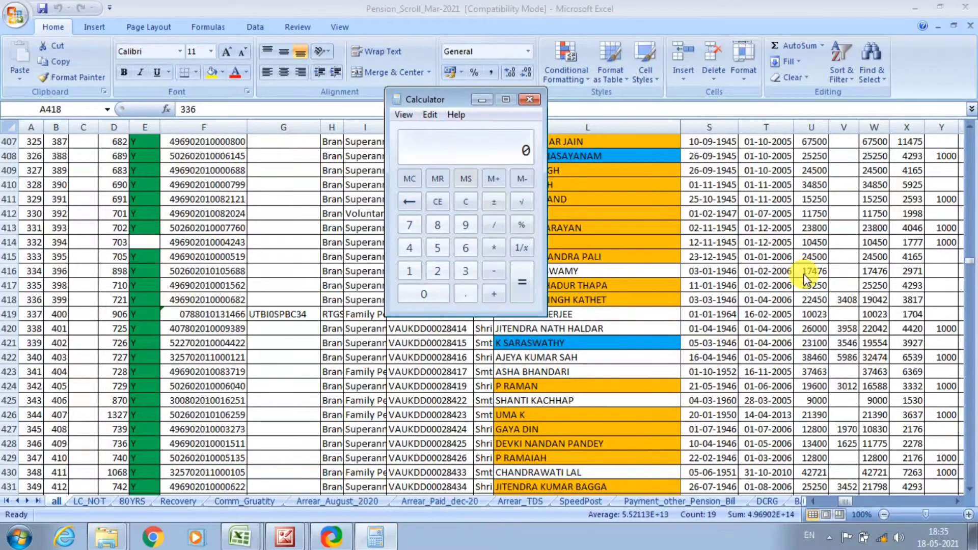
key(alt+Tab)
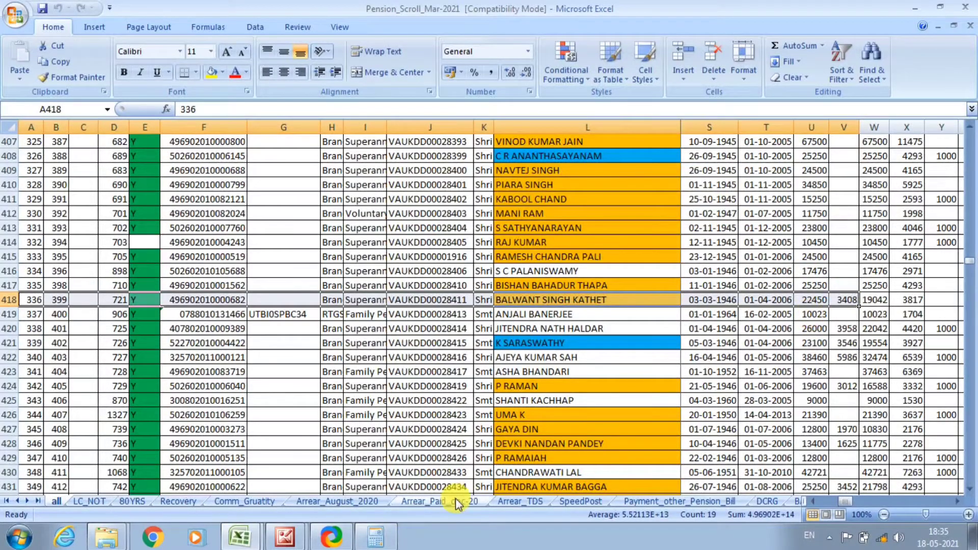
click(383, 541)
Compute 17% of 22450, rounded to 3817, and add 22450 for a running total of 26267
text(22)
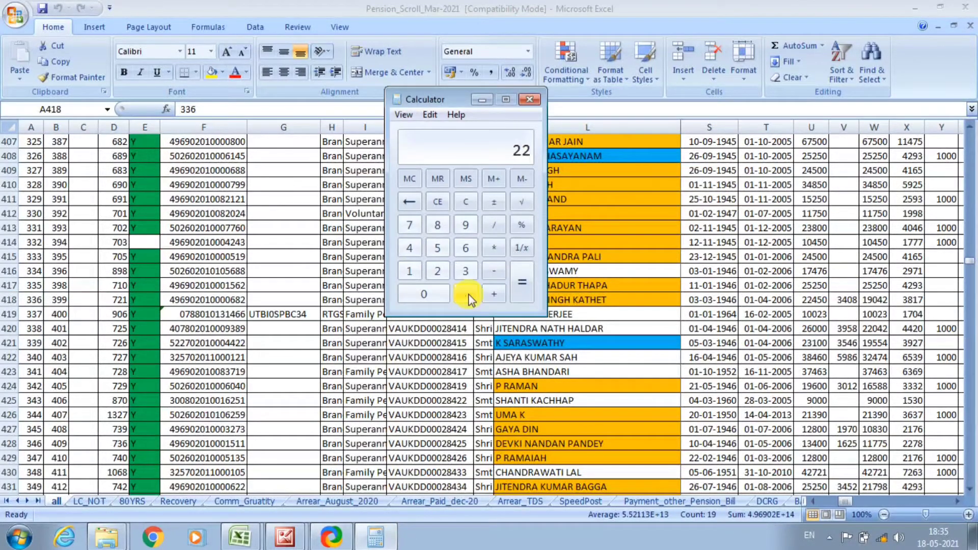
text(450*17/)
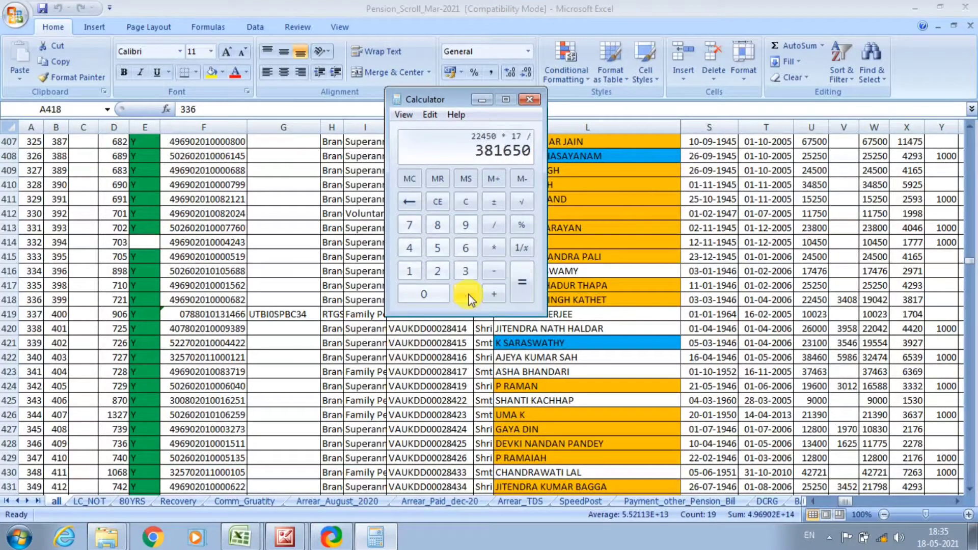
text(100)
key(Return)
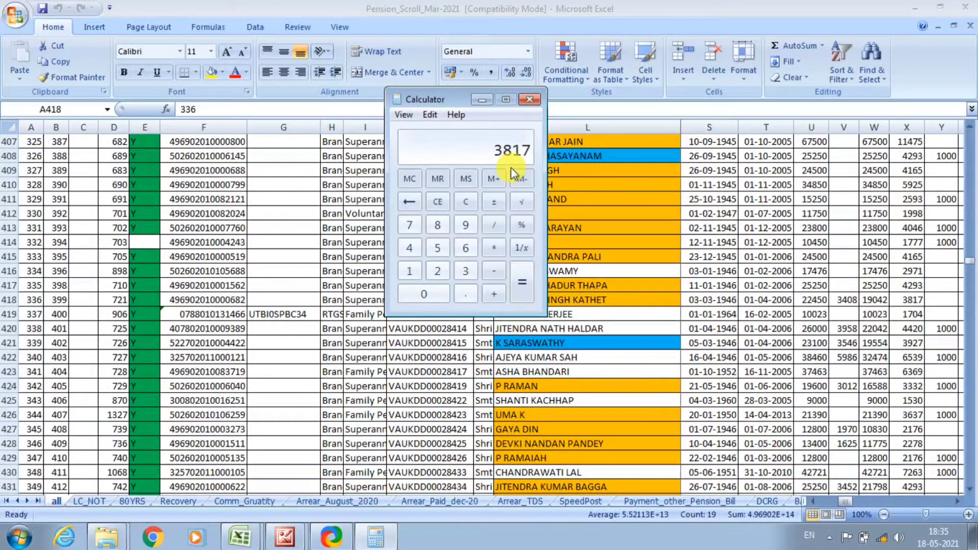
key(plus)
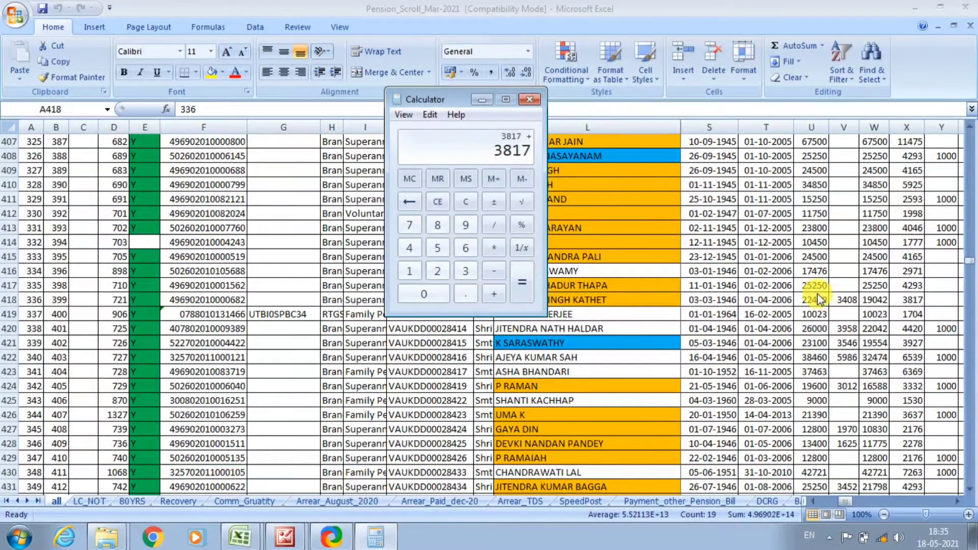
key(alt+Tab)
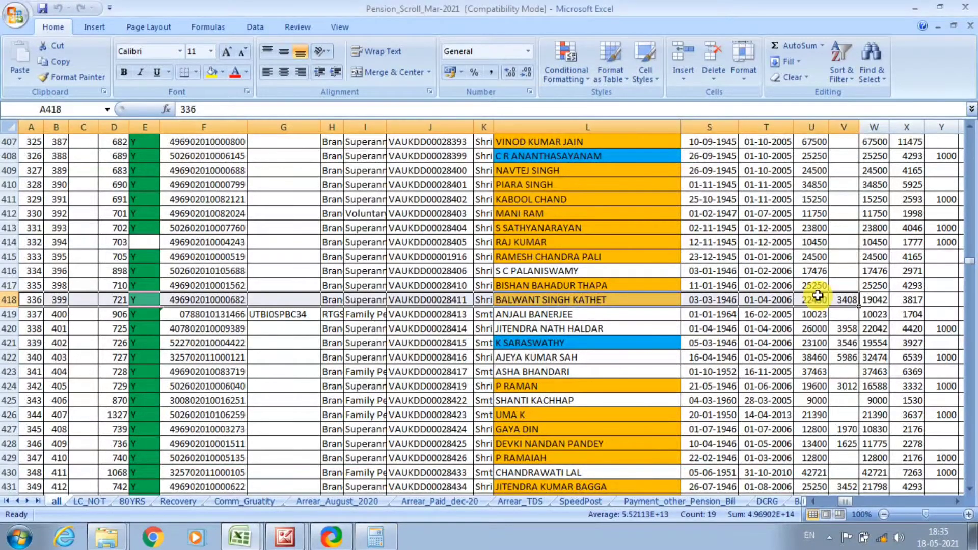
click(375, 537)
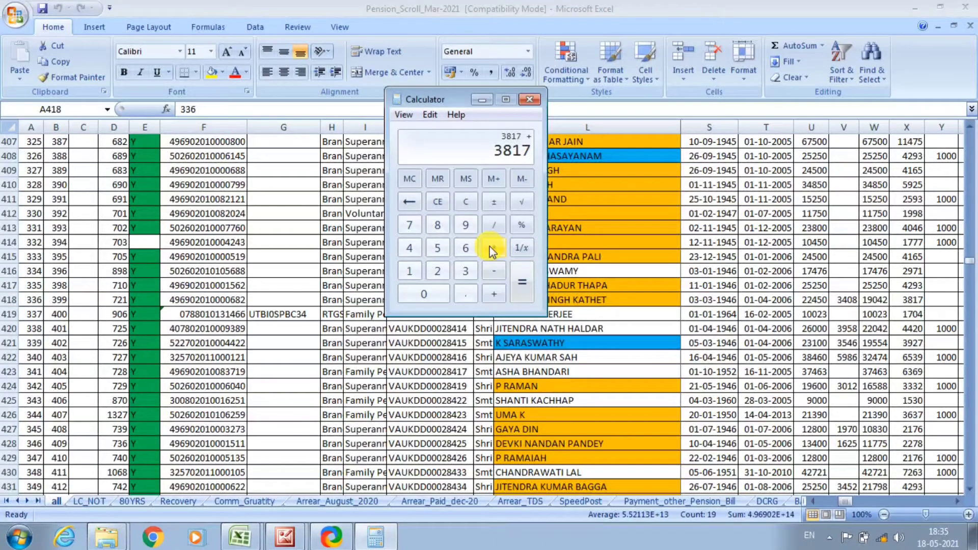
text(22450)
key(plus)
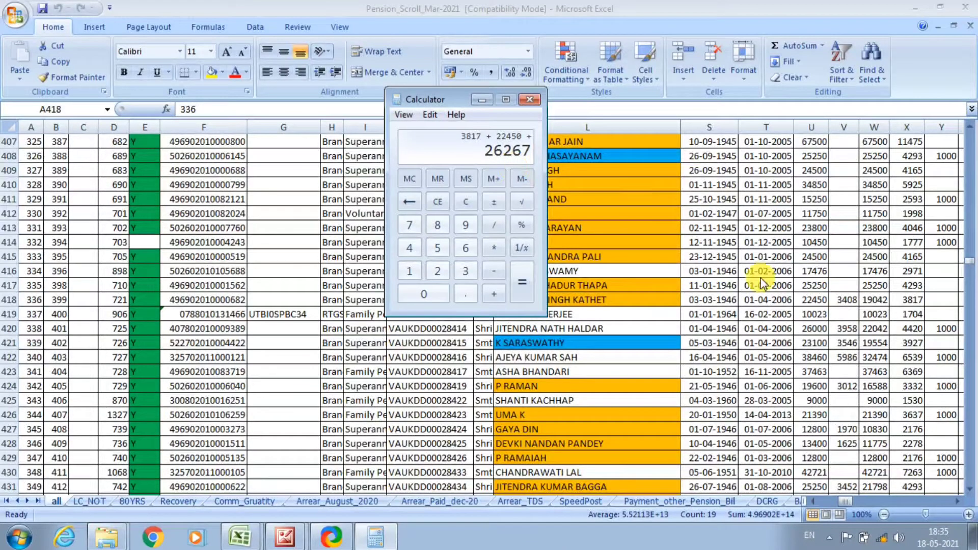
Subtract 3408 from the running total to get 22859
key(alt+Tab)
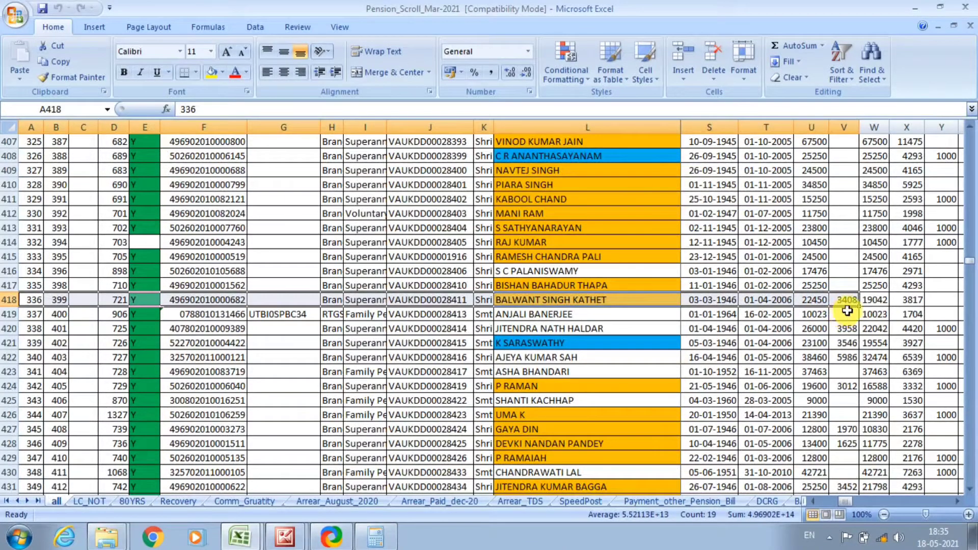
click(376, 538)
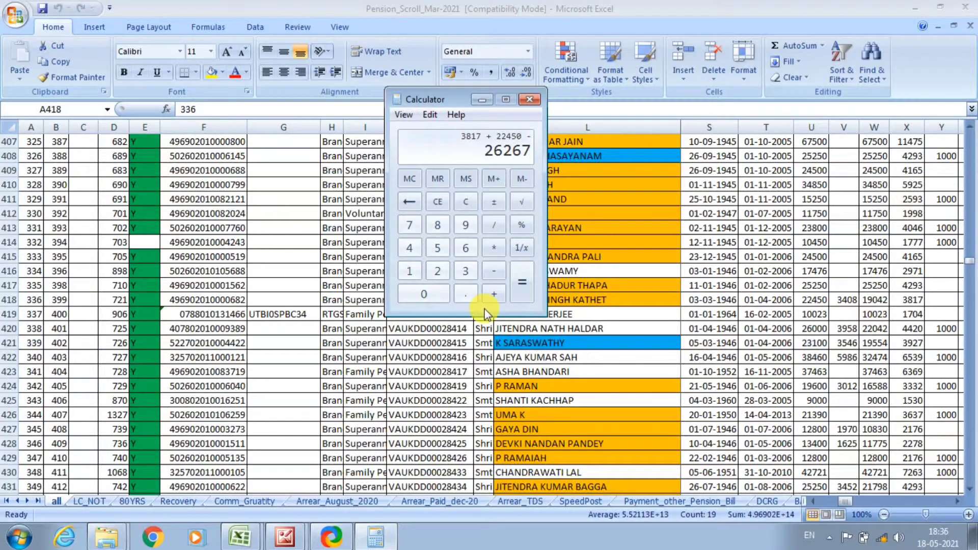
text(3408)
key(Return)
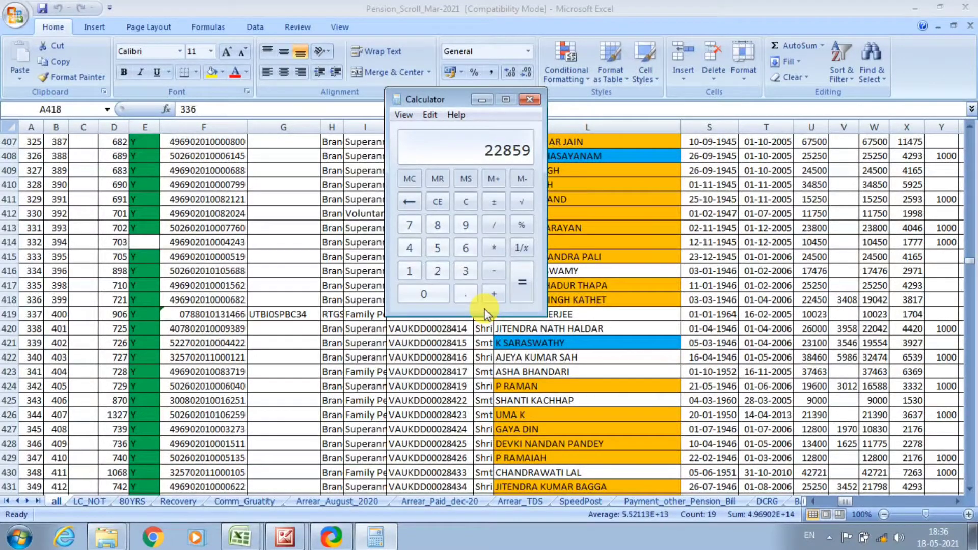
click(682, 294)
key(Right)
key(Right)
key(Right)
key(Right)
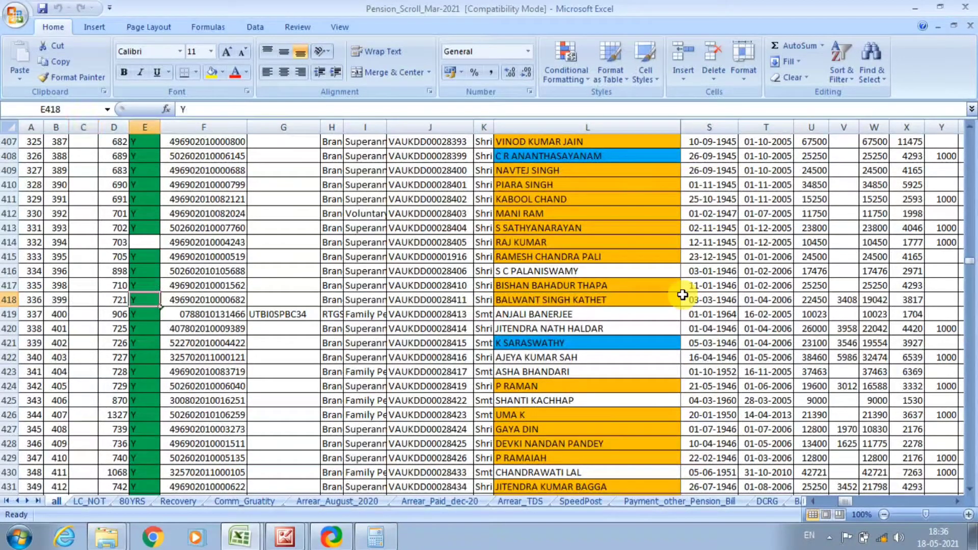
key(Right)
key(Right)
key(Right)
key(Right)
key(Right)
key(Right)
key(Right)
key(Right)
key(Right)
key(Right)
key(Right)
key(Right)
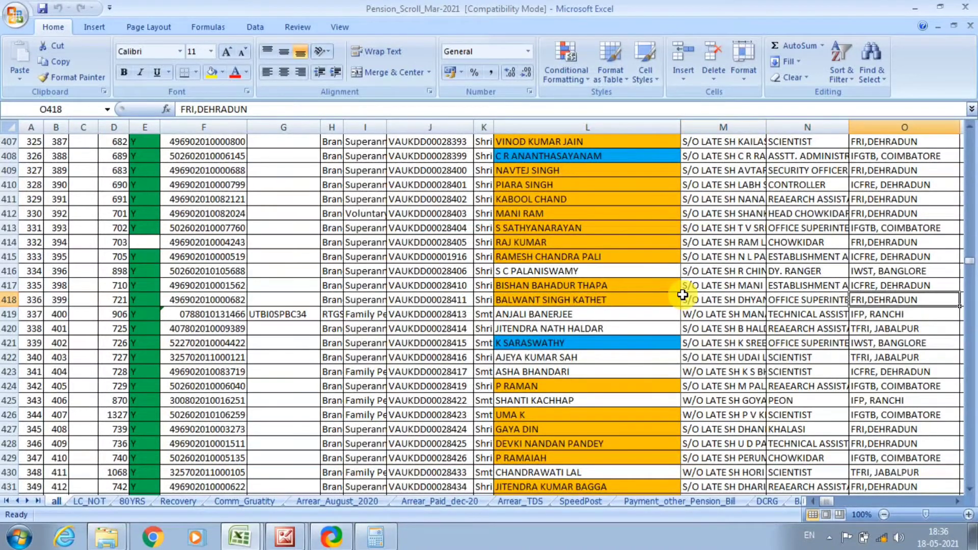
key(Right)
key(Right)
key(Right)
key(Right)
key(Right)
key(Right)
key(Right)
key(Right)
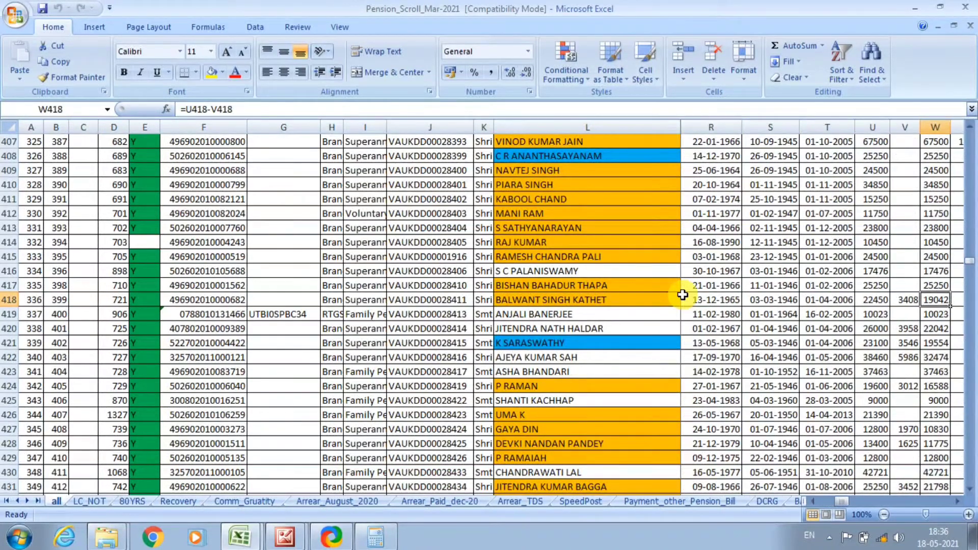
key(Right)
key(Right)
key(Left)
key(Left)
key(Left)
key(Left)
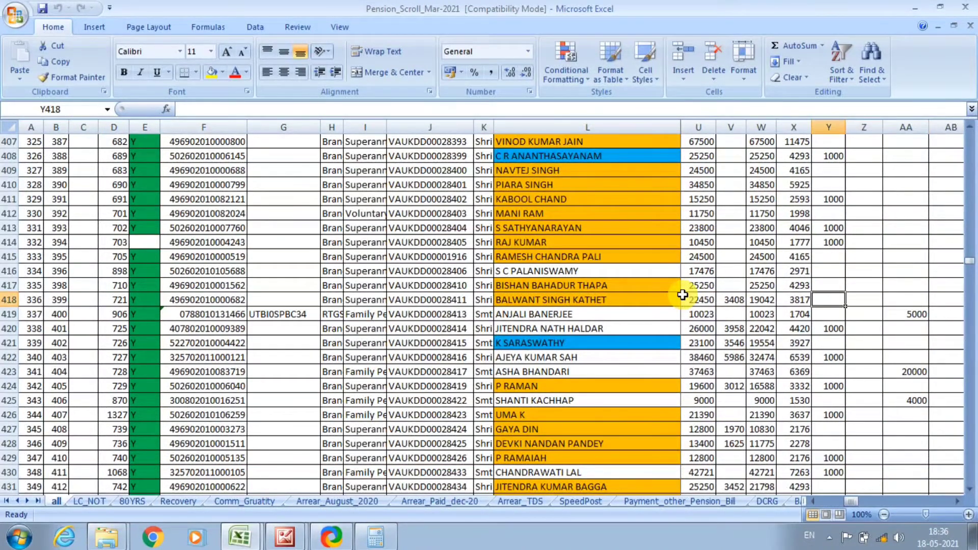
key(Left)
key(shift+Right)
key(shift+Right)
key(shift+Right)
key(shift+Right)
key(shift+Right)
key(shift+Right)
key(shift+Right)
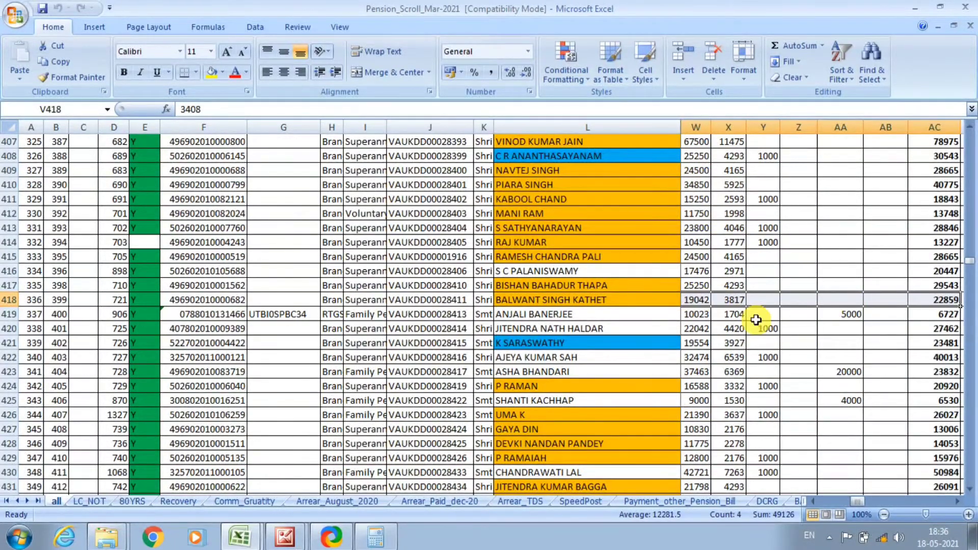
click(376, 536)
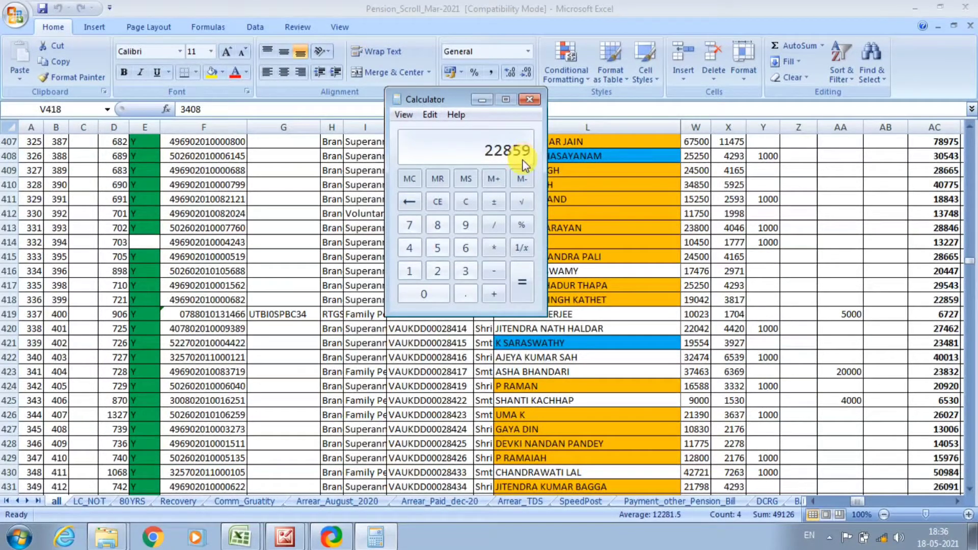
Clear Calculator and check row 418's basic pension 22450 and its commutation amount
key(Escape)
drag(449, 103, 445, 81)
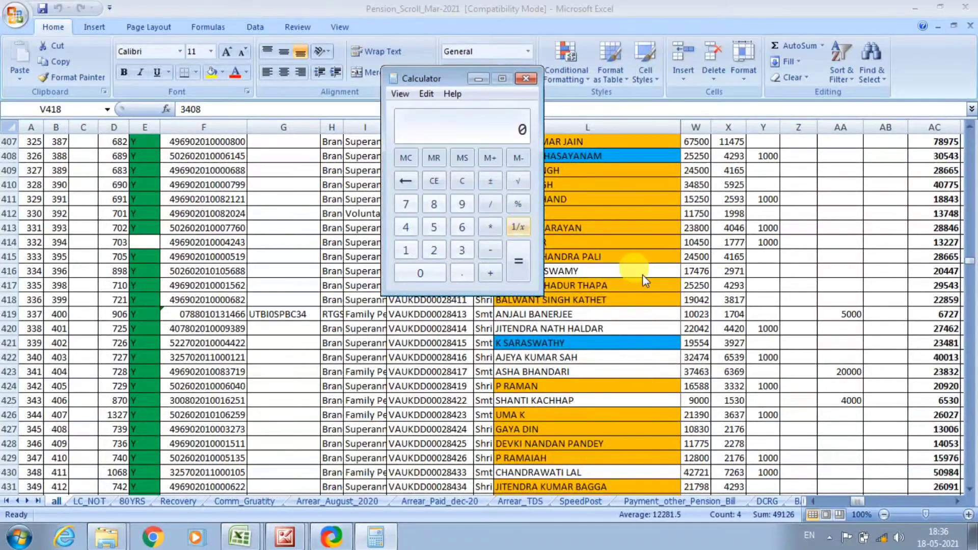
key(alt+Tab)
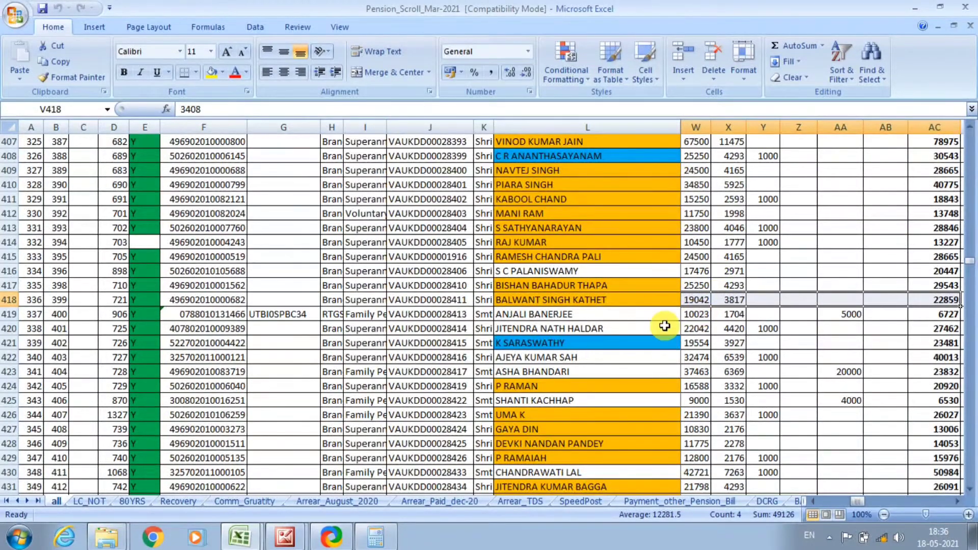
click(708, 302)
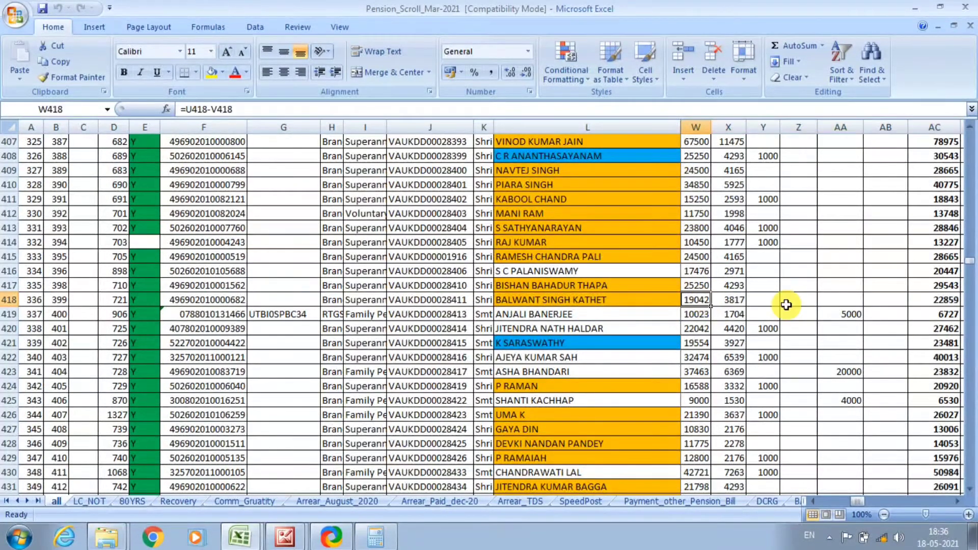
key(Left)
key(Left)
key(Left)
key(Left)
key(Left)
key(Left)
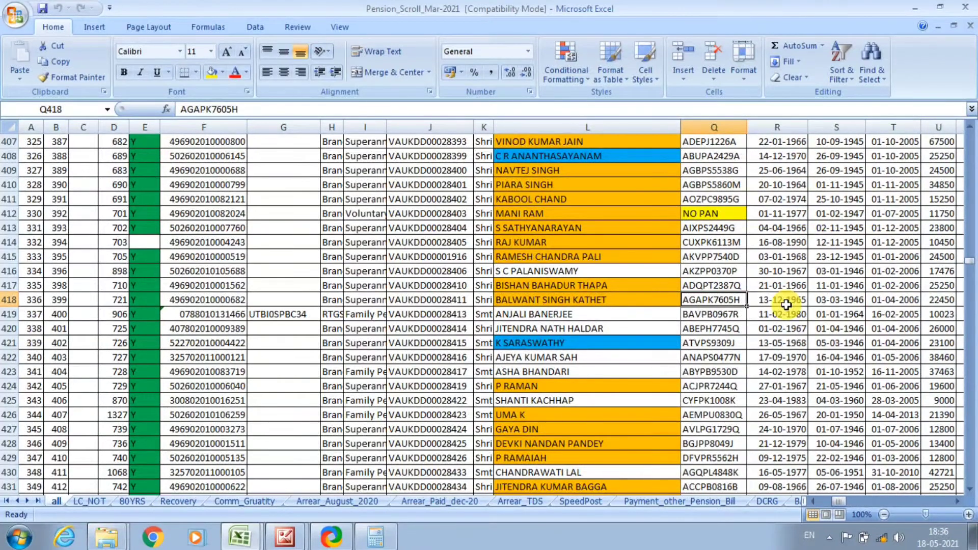
key(Right)
key(Right)
key(Right)
key(Right)
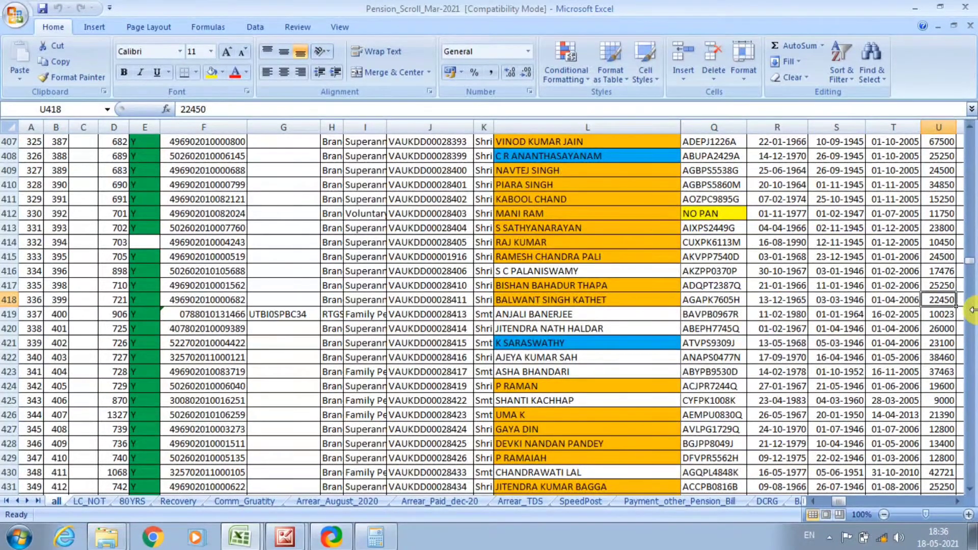
key(Right)
key(Left)
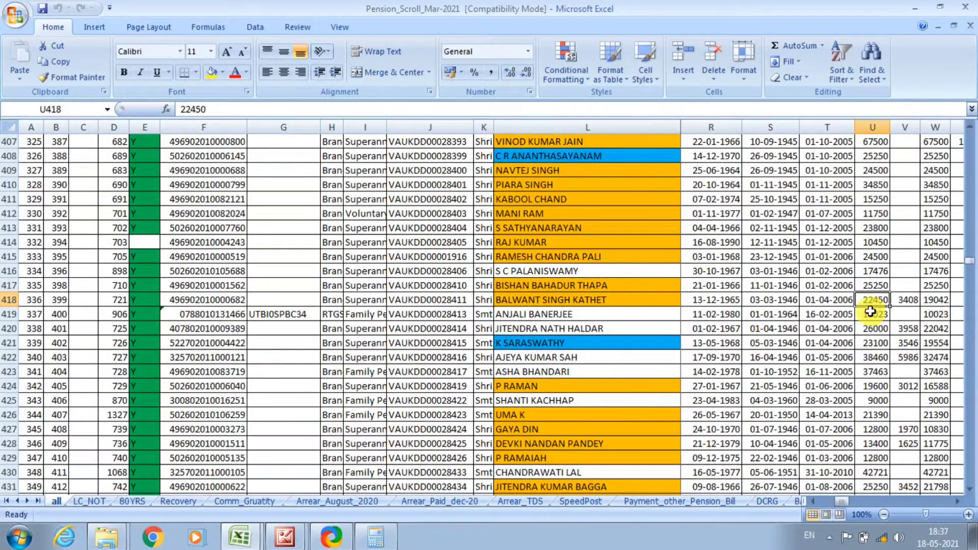
Compute 22450*17/100 (3816.5), then add the rounded 3817 to 22450 for 26267
click(376, 536)
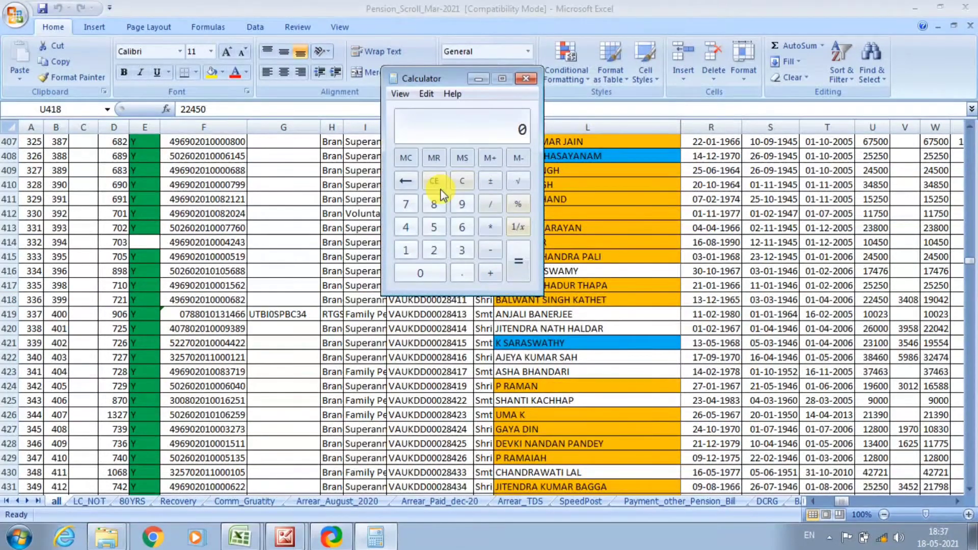
text(22450*17/100)
key(Return)
key(Escape)
text(3817)
key(plus)
text(22450)
key(Return)
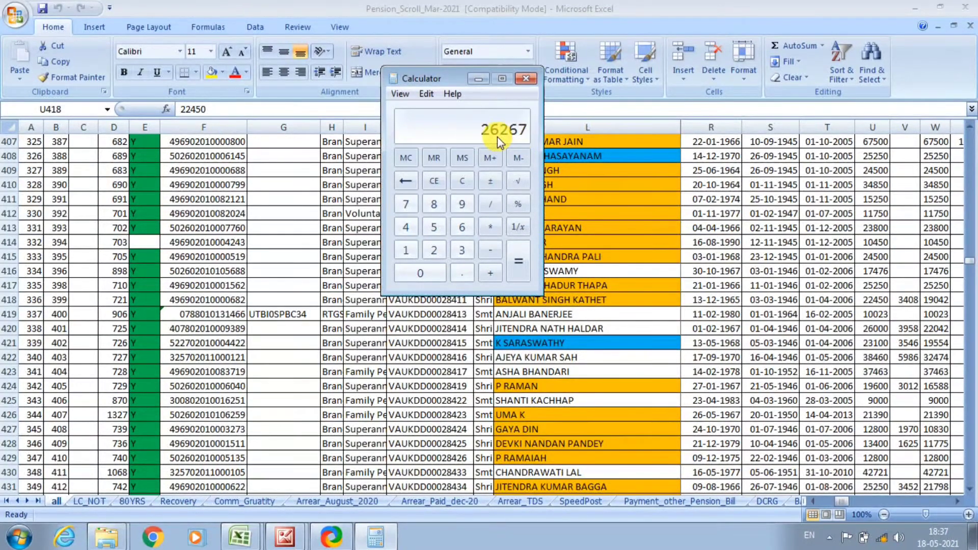
Return to Excel and check row 418's pension total of 22859 in column AC
key(alt+Tab)
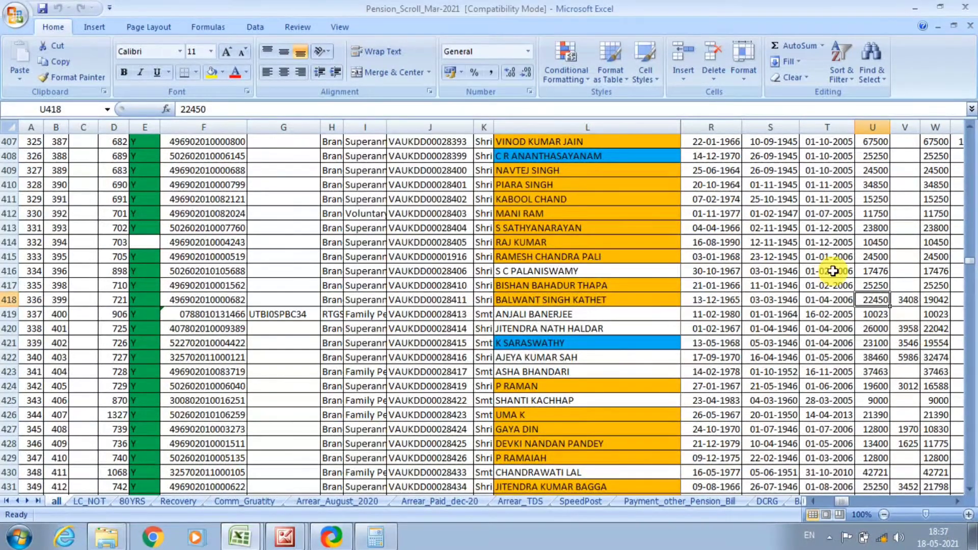
key(Right)
key(Right)
key(Right)
key(Right)
key(Right)
key(Right)
key(Right)
key(Right)
key(Right)
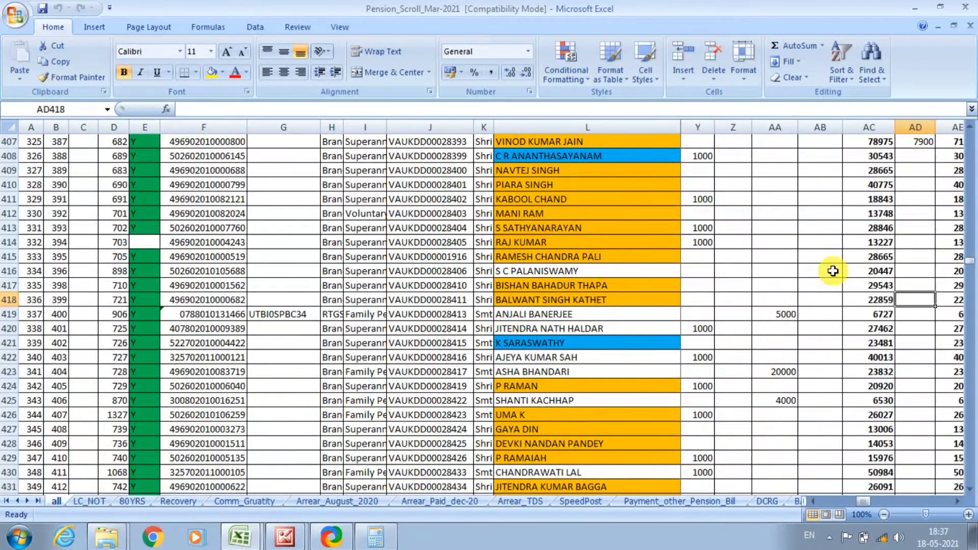
key(Left)
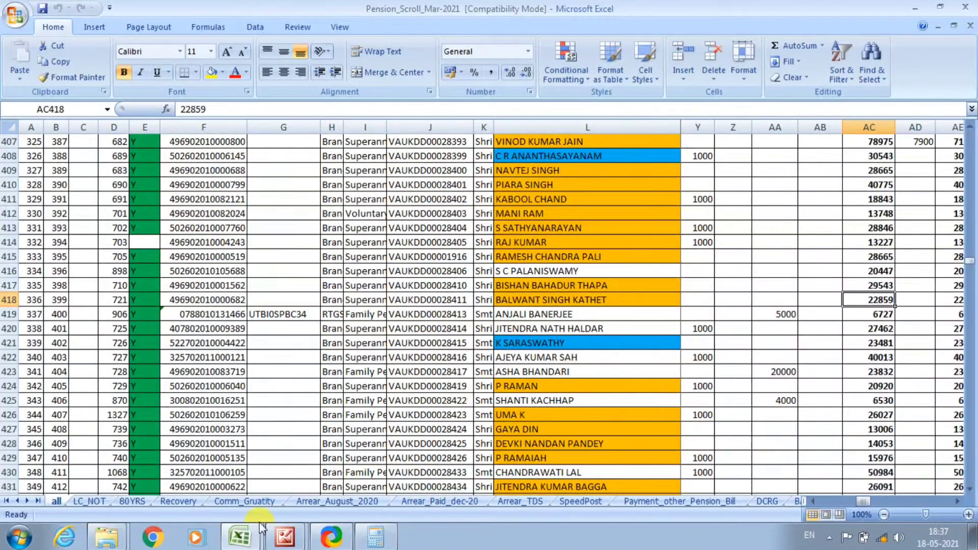
In Pension_Scroll_May-2021, confirm row 334's May pension of 26267 matches the calculator's result
mouse_move(246, 543)
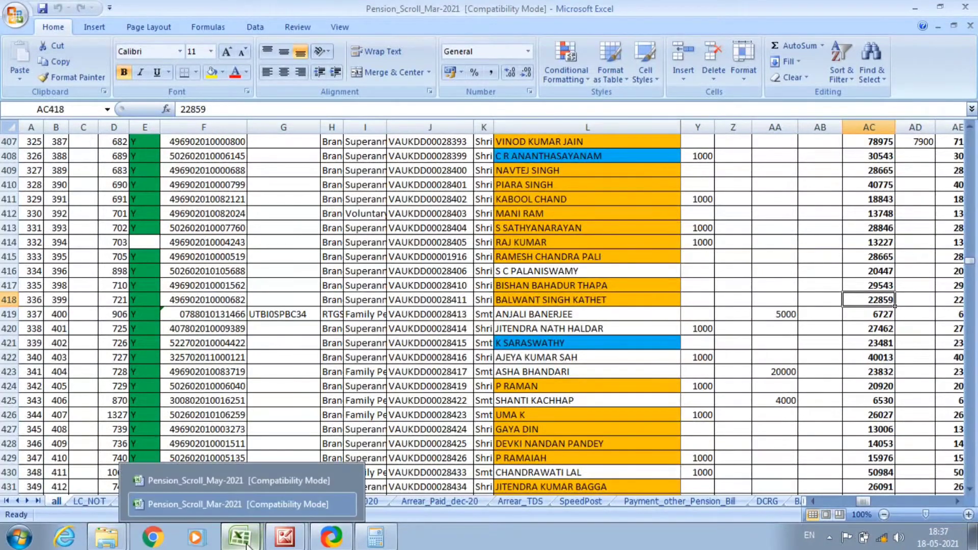
click(227, 481)
key(Left)
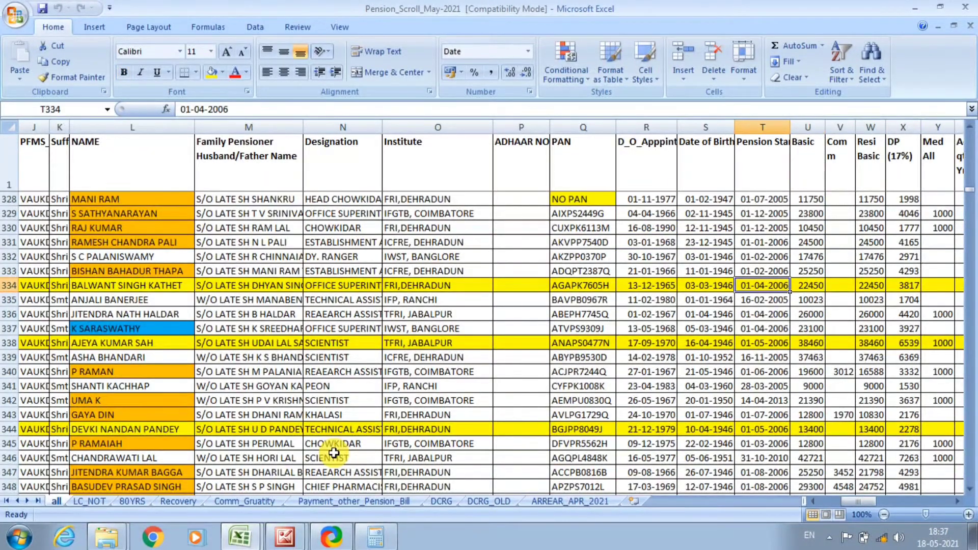
click(109, 286)
key(Right)
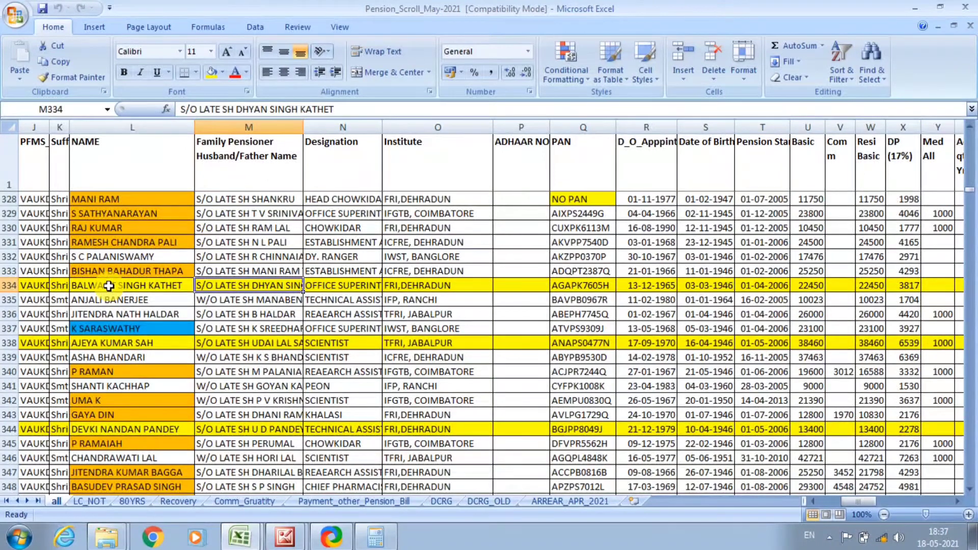
key(Right)
key(Right)
key(Right)
key(Right)
key(Right)
key(Right)
key(Right)
key(Right)
key(Right)
key(Right)
key(Right)
key(Right)
key(Right)
key(Right)
key(Right)
key(Right)
key(Right)
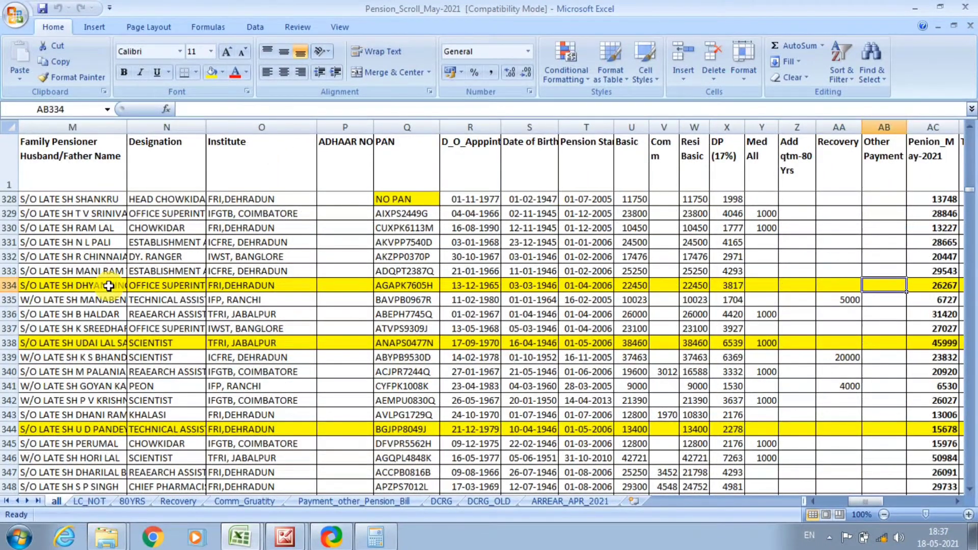
key(Left)
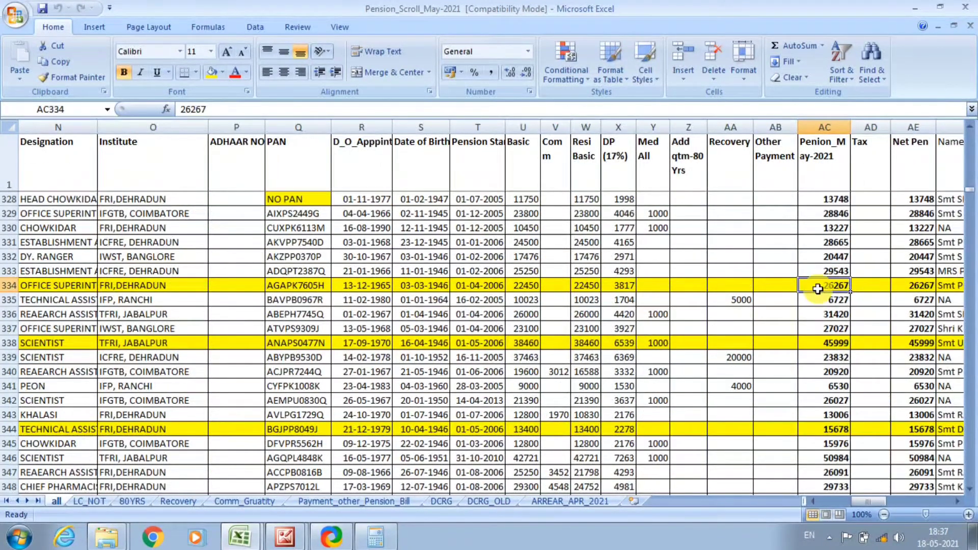
click(376, 536)
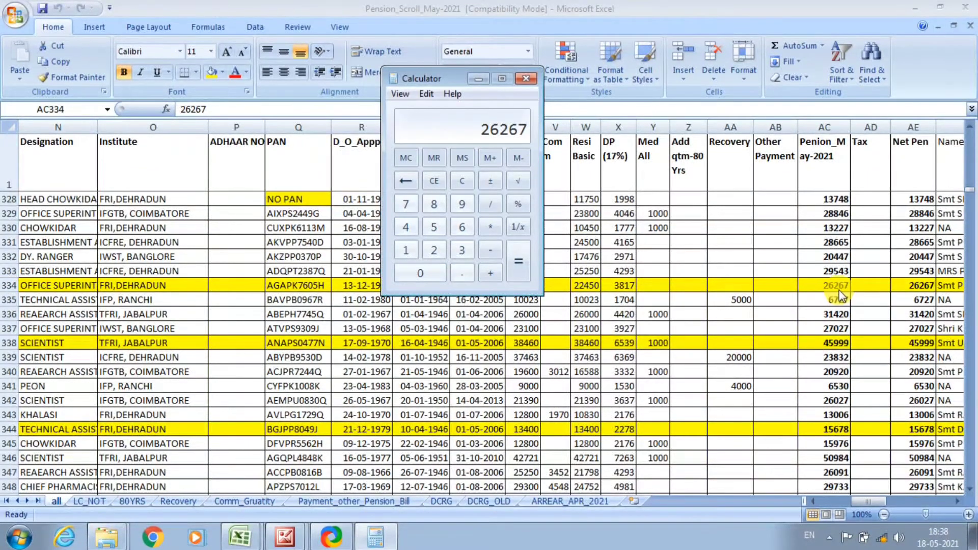
click(478, 78)
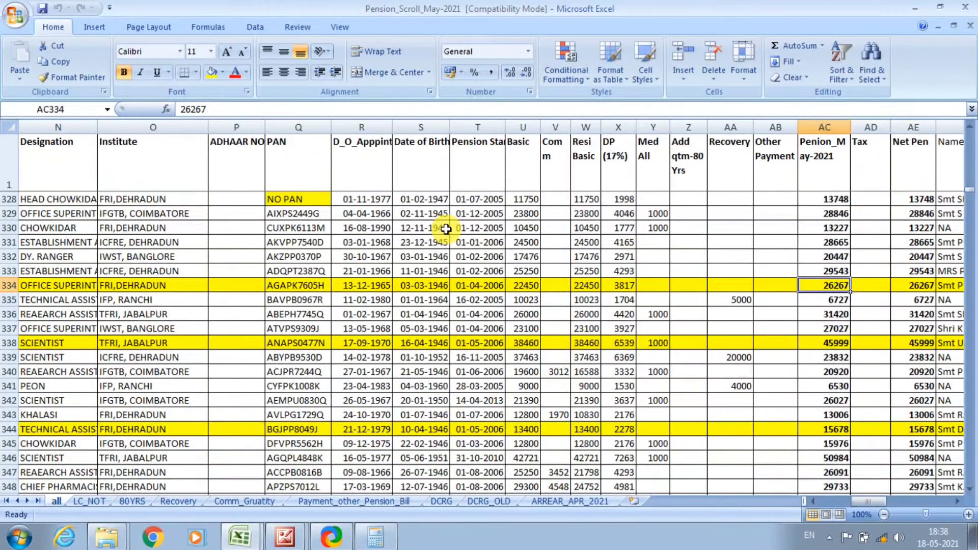
click(427, 344)
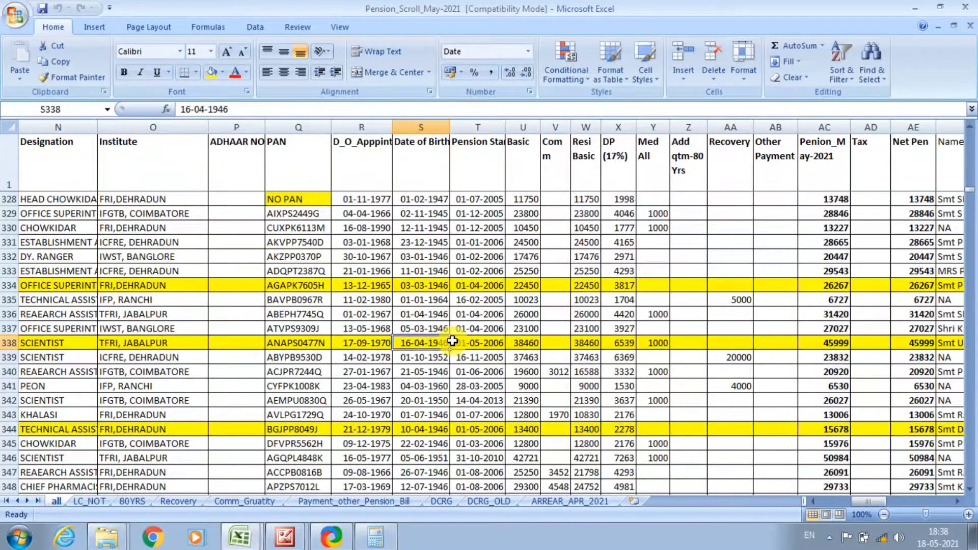
Move along row 338 to the pensioner's basic pay of 38460
key(Left)
key(Left)
key(Left)
key(Left)
key(Left)
key(Left)
key(Left)
key(Left)
key(Left)
key(Left)
key(Left)
key(Left)
key(Left)
key(Left)
key(Left)
key(Left)
key(Left)
key(Left)
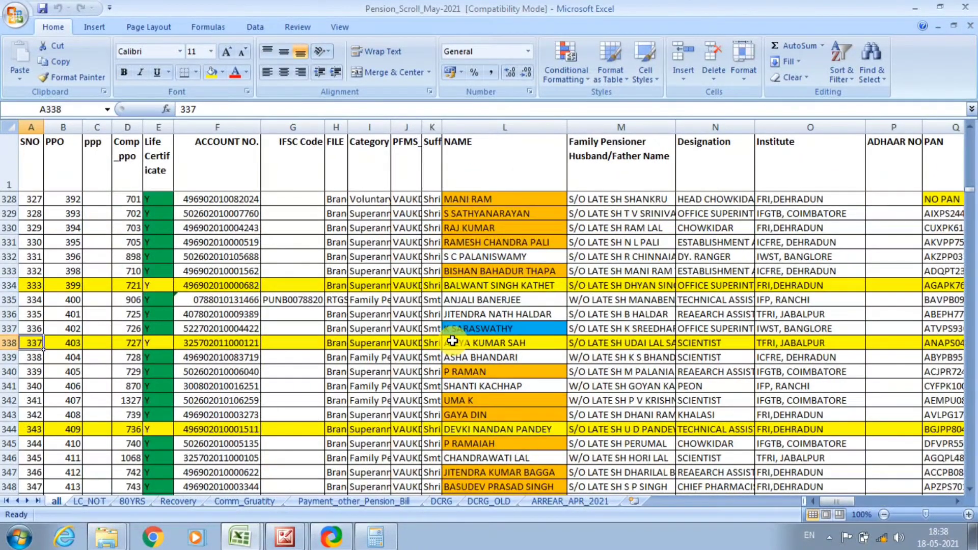
key(Right)
key(Right)
key(Right)
key(Right)
key(Right)
key(Right)
key(Right)
key(Right)
key(Right)
key(Right)
key(Right)
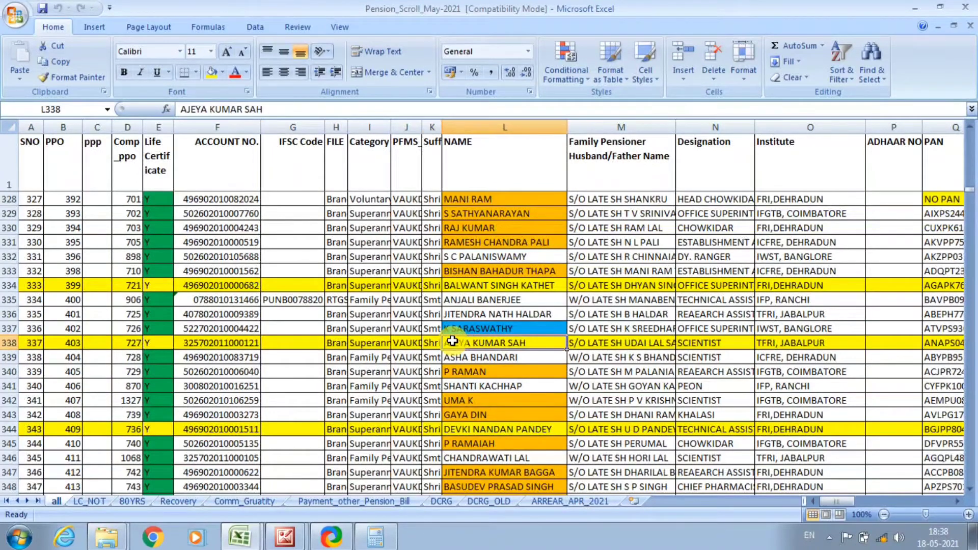
key(Left)
key(Right)
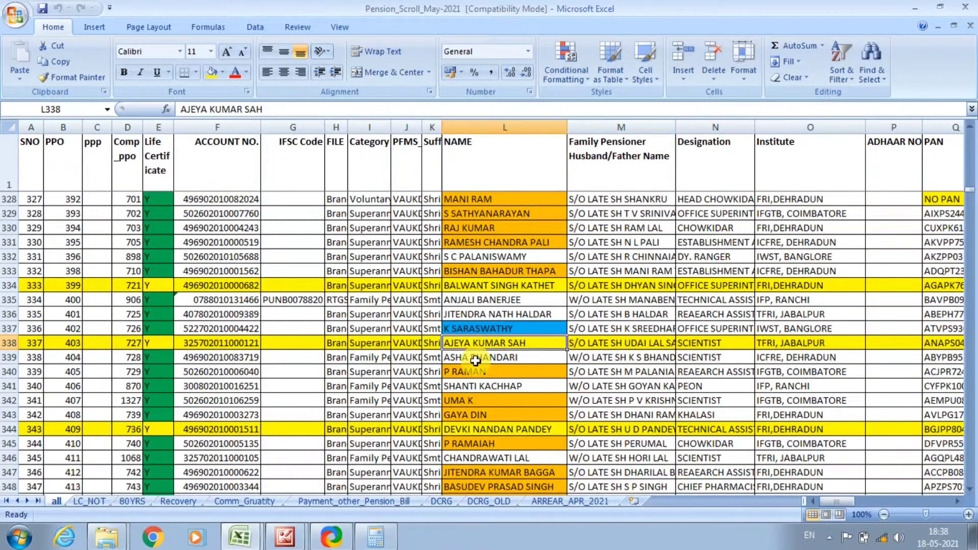
key(Right)
key(Left)
key(Right)
key(Right)
key(Right)
key(Right)
key(Right)
key(Right)
key(Right)
key(Right)
key(Right)
key(Right)
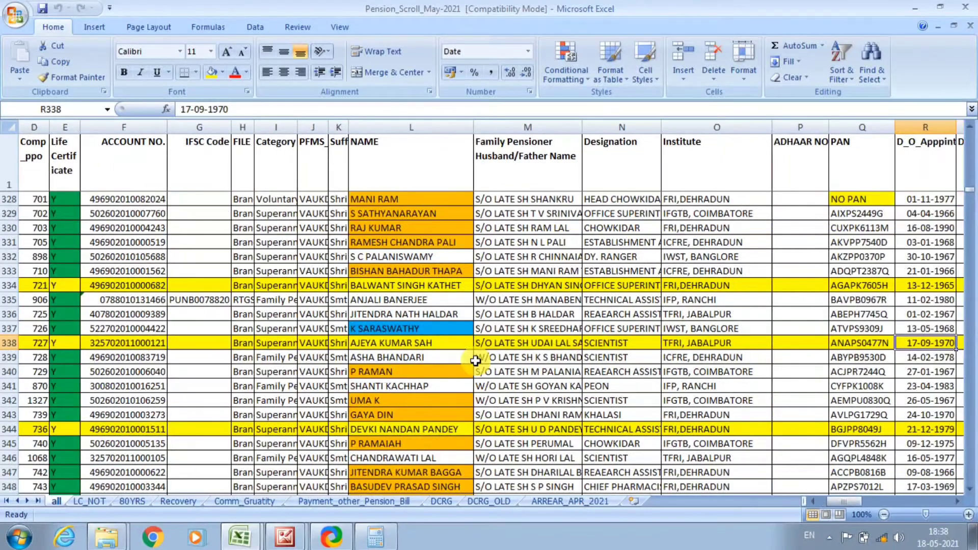
key(Left)
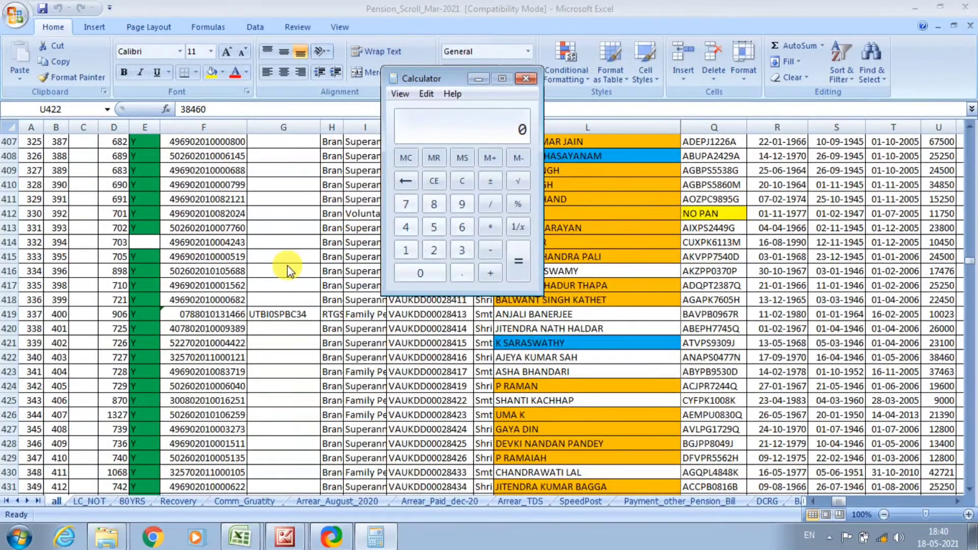
Compute 17% of 38460, rounded to 6539, and add 38460 plus 1000
text(3846)
text(0 )
text(* 17 / 100)
key(Return)
key(BackSpace)
key(BackSpace)
key(BackSpace)
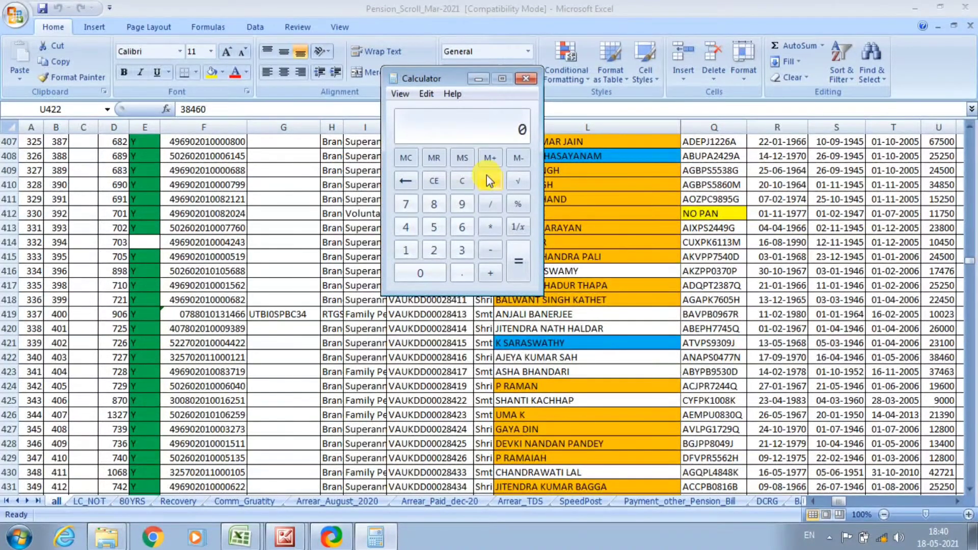
text(9 + )
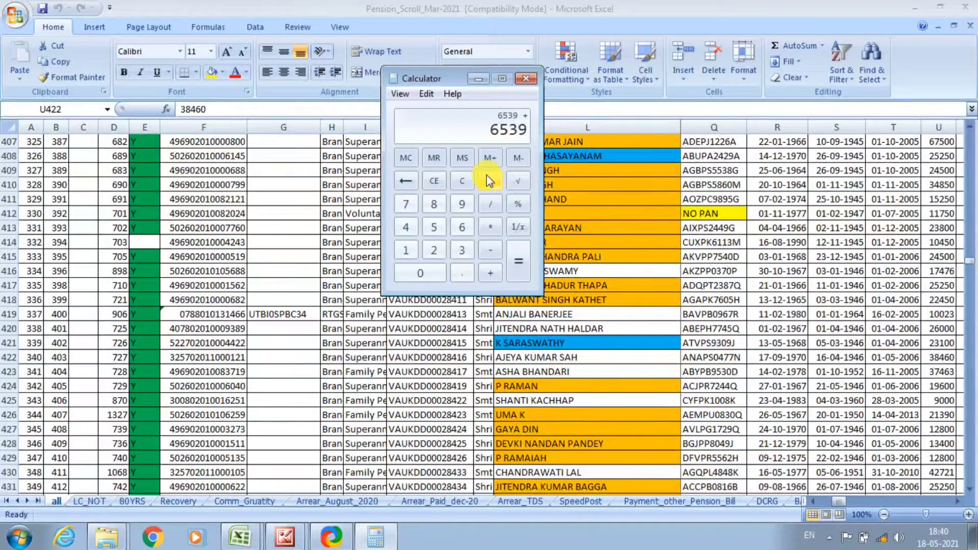
text(38460)
key(Return)
text(+ )
text(1000 )
text(+)
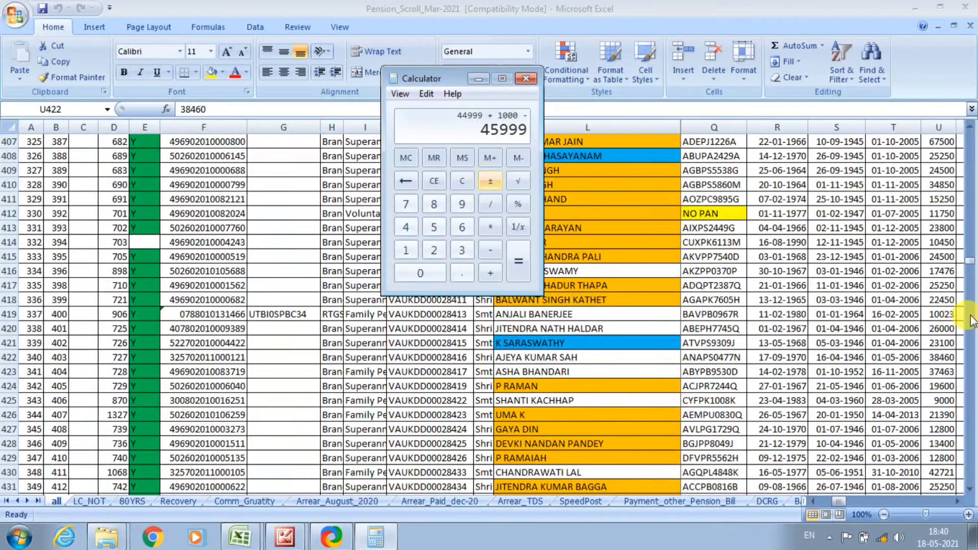
Deduct commutation 5986 for 40013 and compare it with the sheet's recorded pension
click(478, 79)
key(Right)
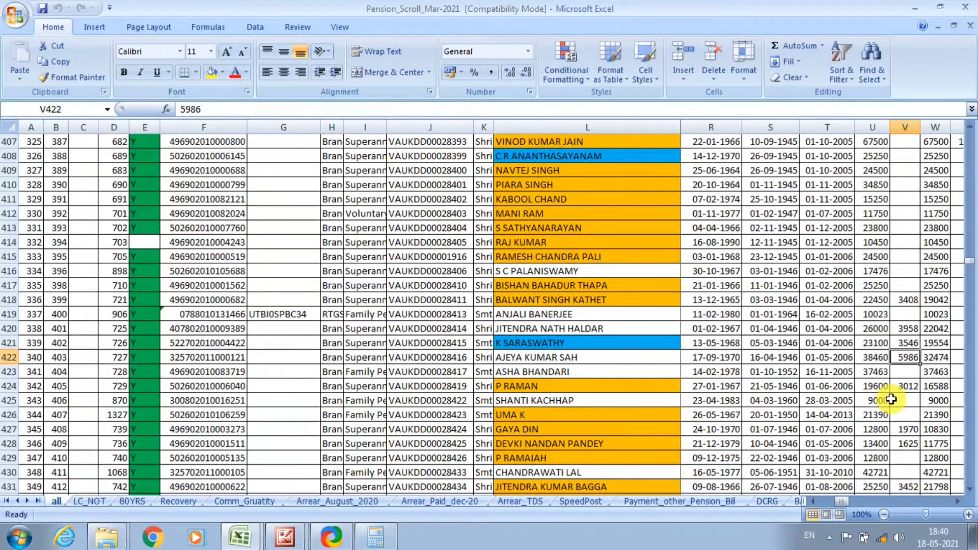
click(383, 544)
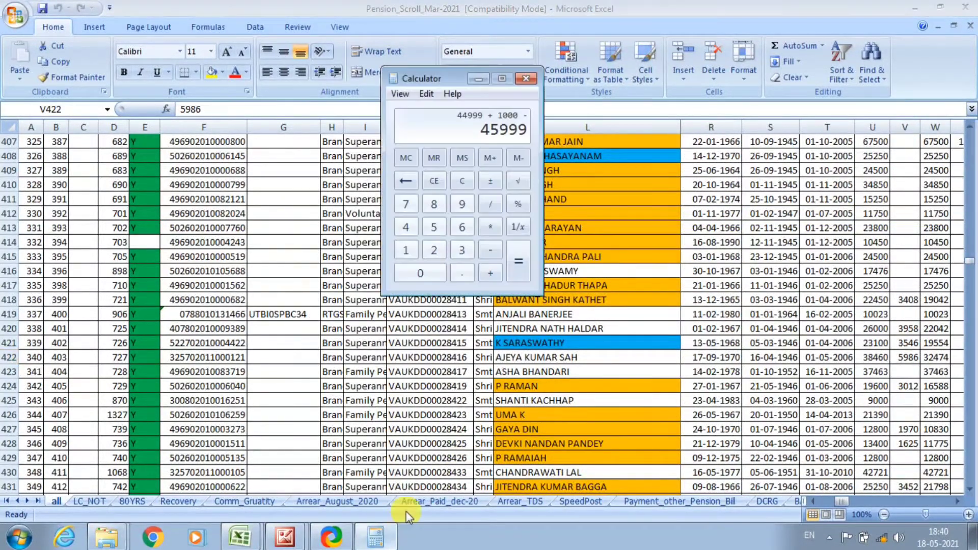
text(-5986)
key(Return)
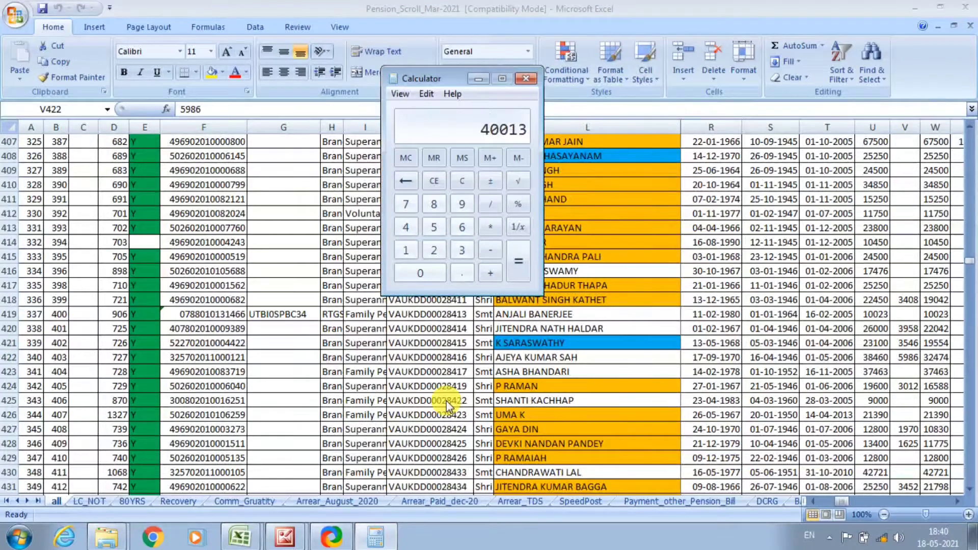
click(477, 80)
key(Right)
key(Right)
key(Right)
key(Right)
key(Right)
key(Right)
key(Right)
key(Right)
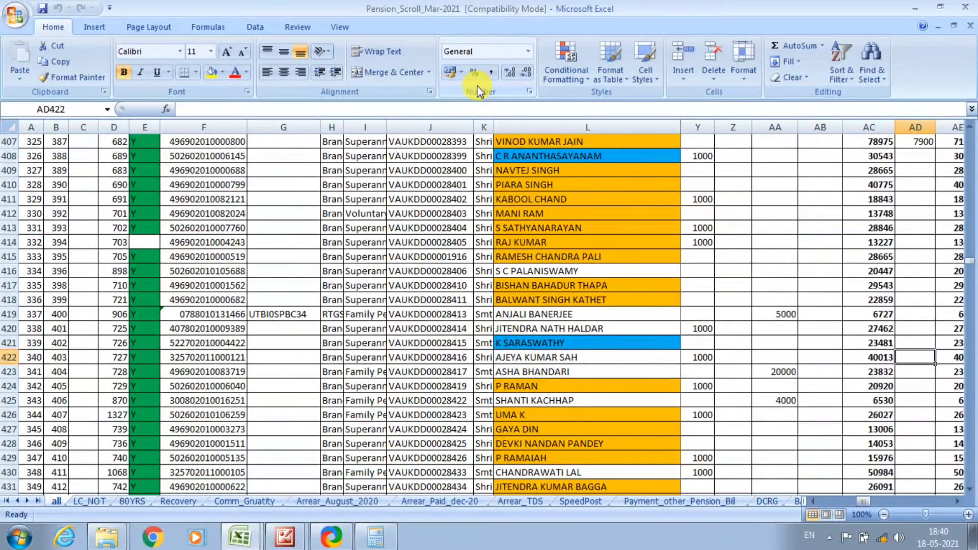
key(Left)
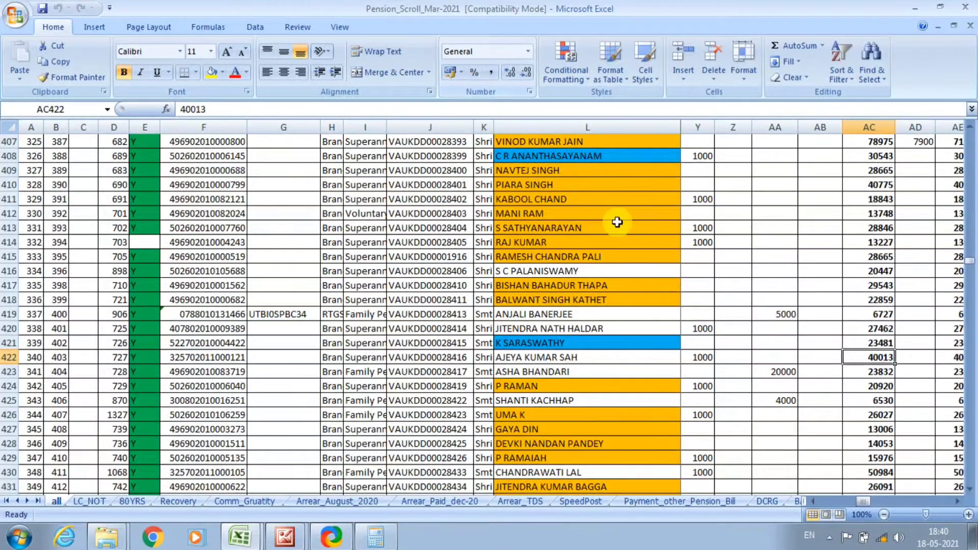
Clear Calculator and compute 17% of the 38460 basic pay
key(Left)
key(Left)
key(Left)
key(Left)
key(Left)
key(Left)
key(Left)
key(Left)
key(Left)
key(Left)
key(Left)
key(Left)
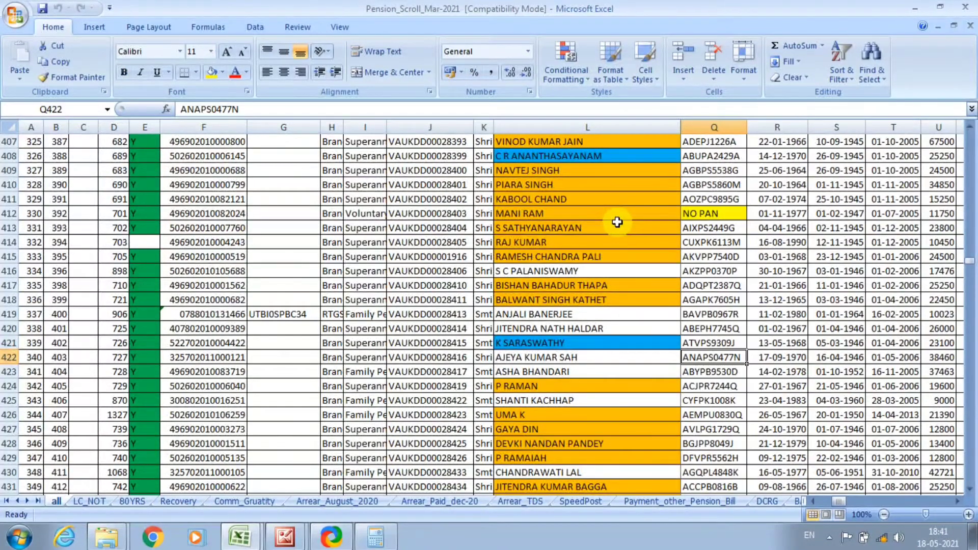
key(Right)
key(Right)
key(Right)
key(Right)
key(Right)
key(Left)
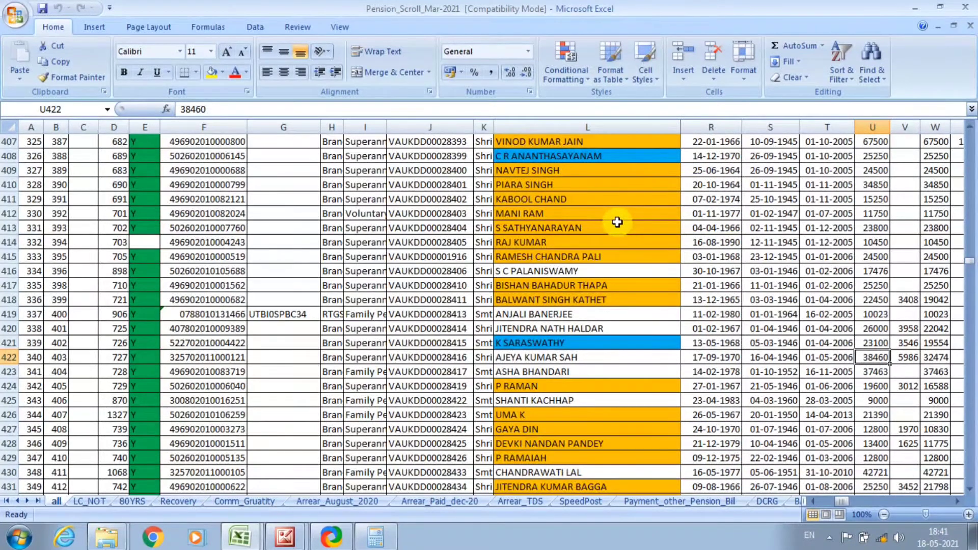
click(381, 543)
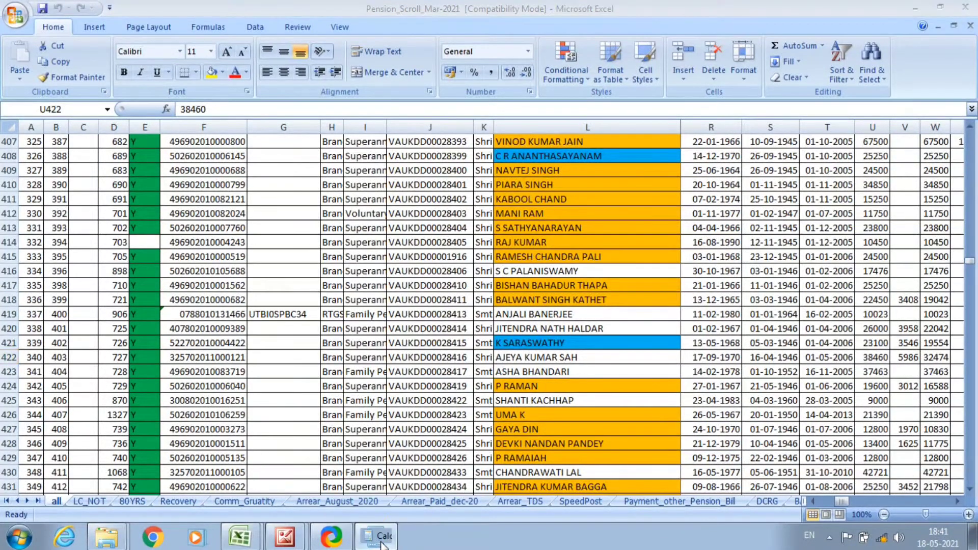
key(Escape)
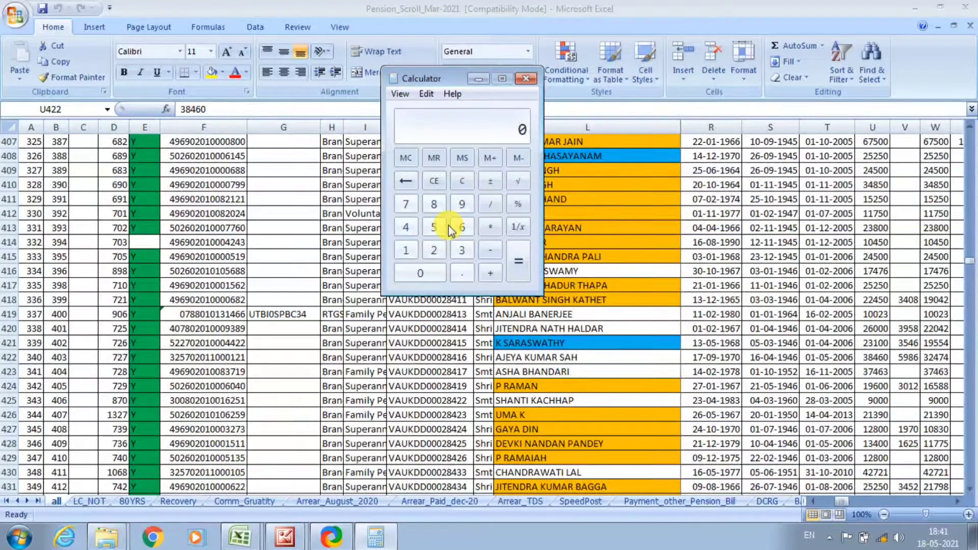
text(38460*17/100)
key(Return)
Add the rounded 6539 to 38460 and 1000, giving 45999
key(Escape)
text(6539 + 38460)
key(Return)
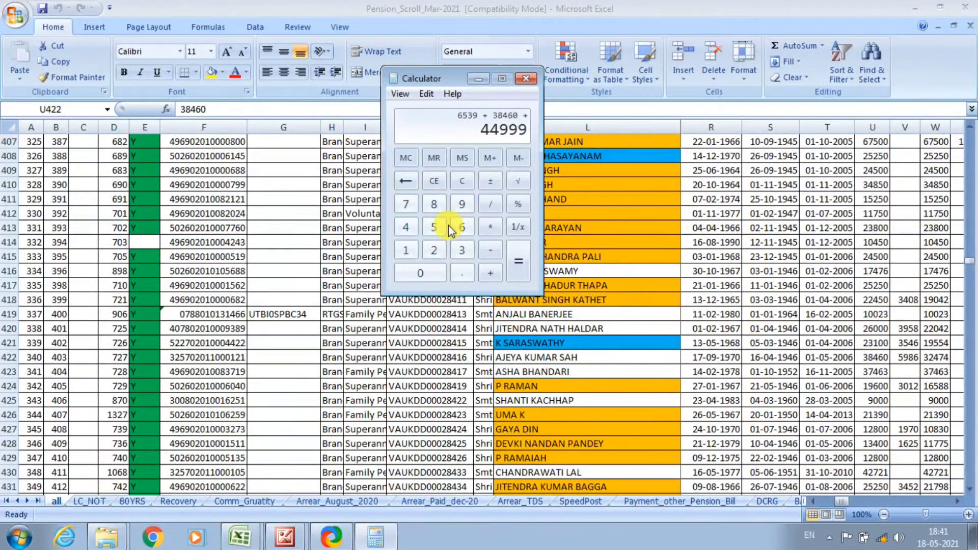
text(+1000)
key(Return)
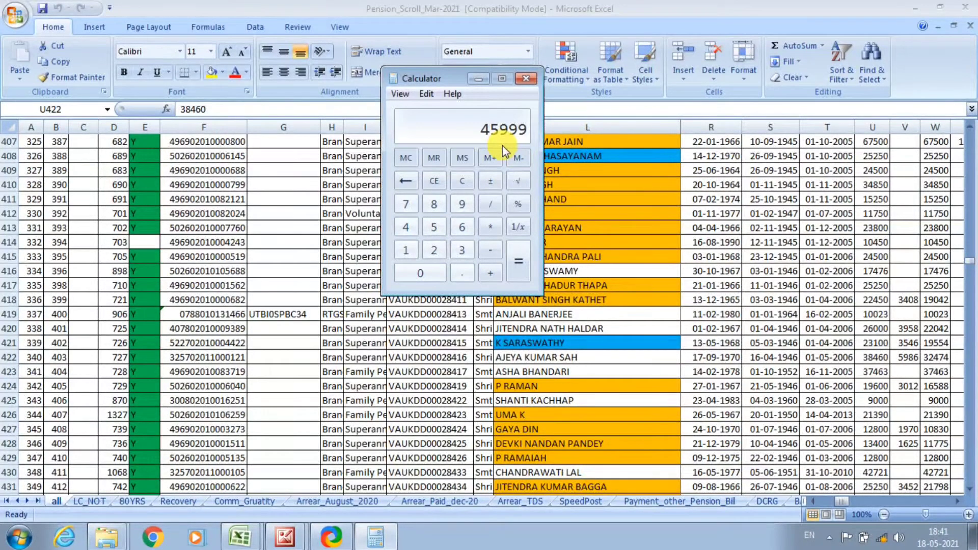
Confirm the May-2021 workbook's row 338 pension is 45999
click(478, 81)
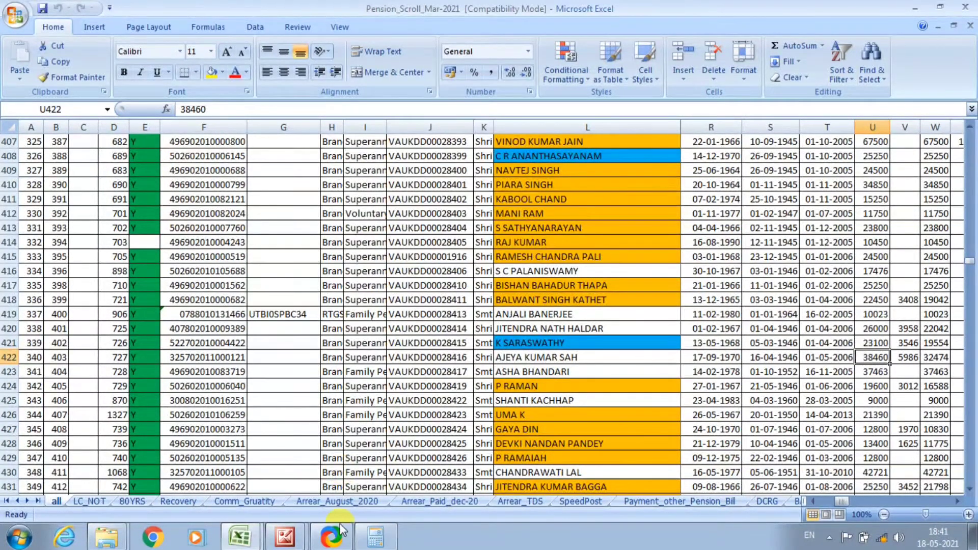
mouse_move(249, 539)
click(239, 481)
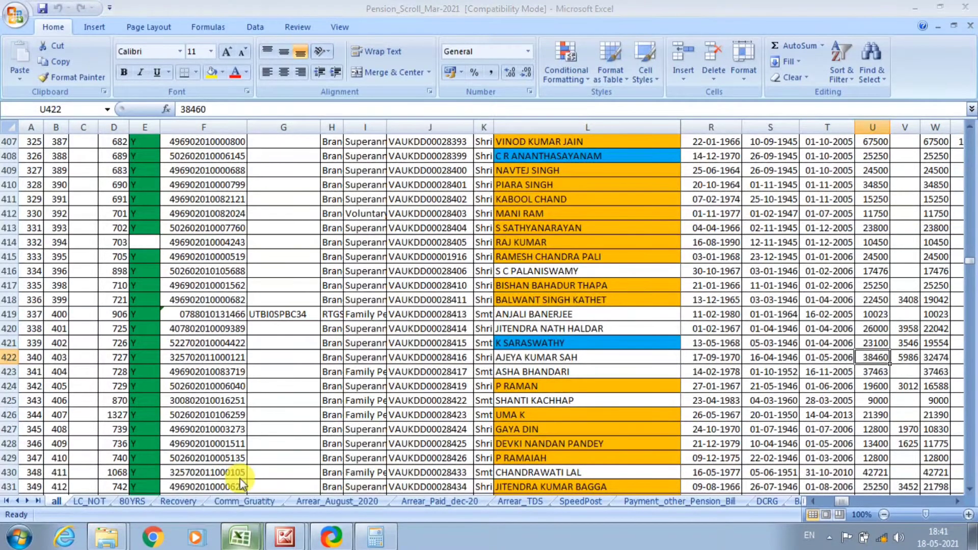
key(Right)
key(Right)
key(Right)
key(Right)
key(Right)
key(Right)
key(Right)
key(Right)
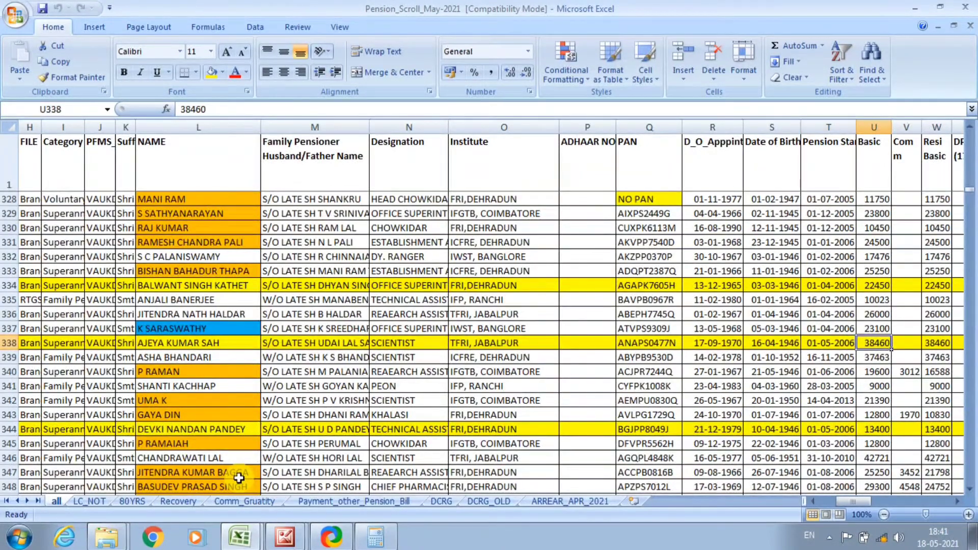
key(Right)
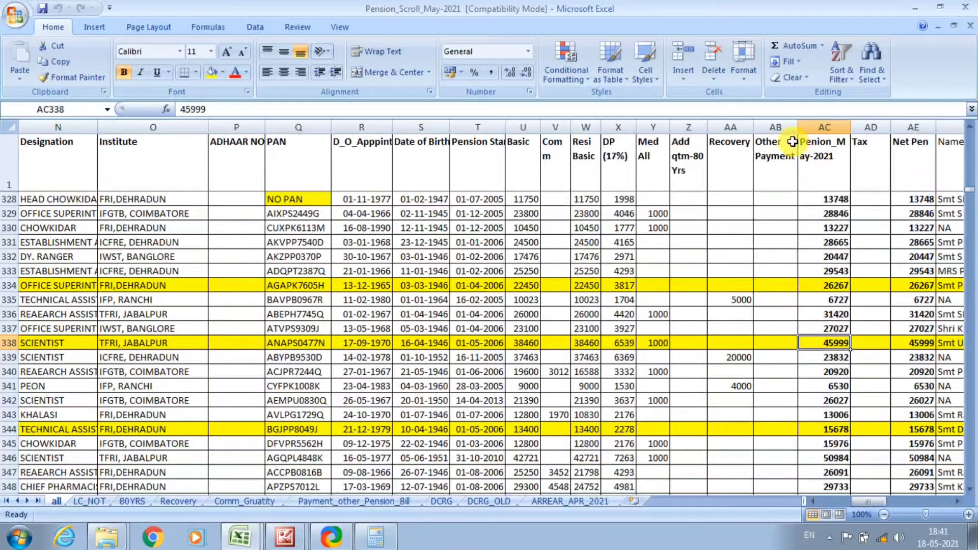
Close Excel, then open and close the first pensioner's payment register screenshot
click(970, 25)
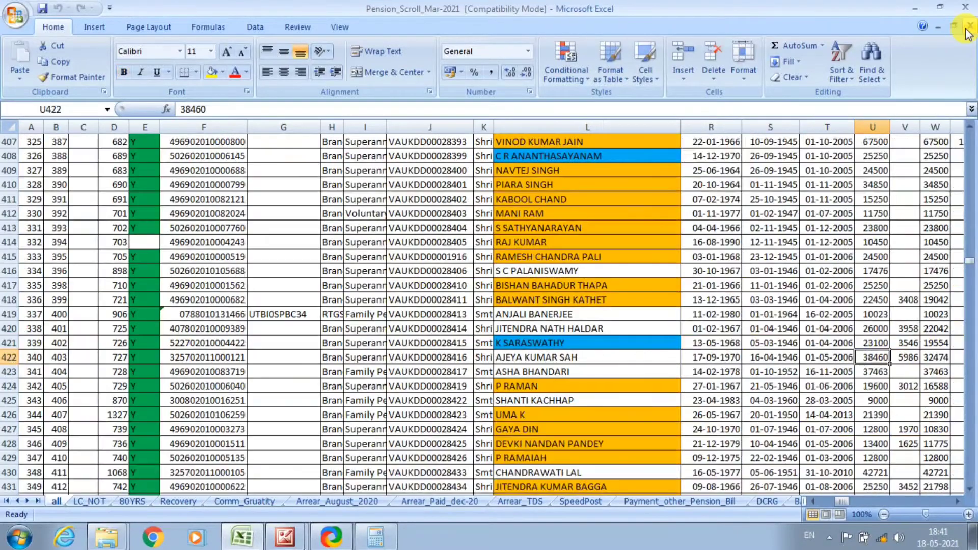
click(965, 6)
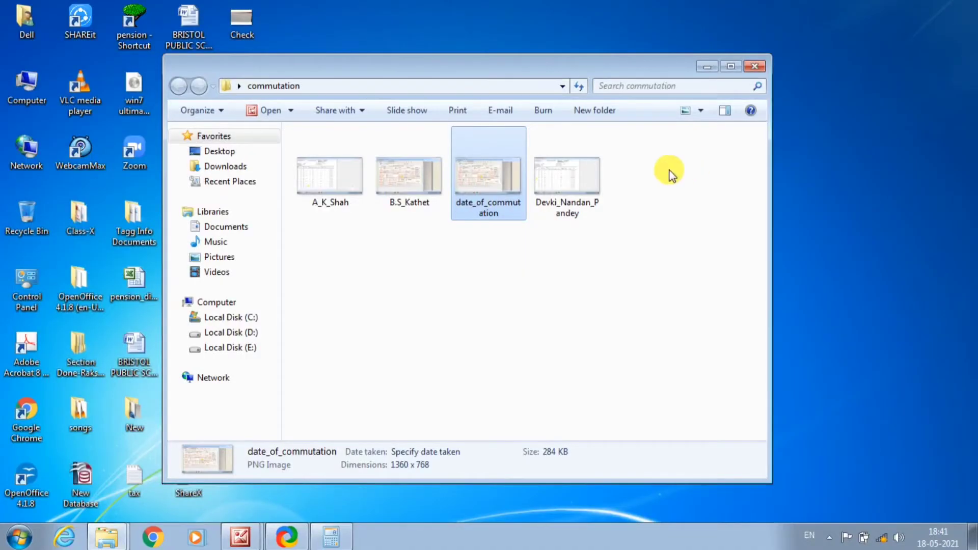
click(337, 194)
double_click(337, 194)
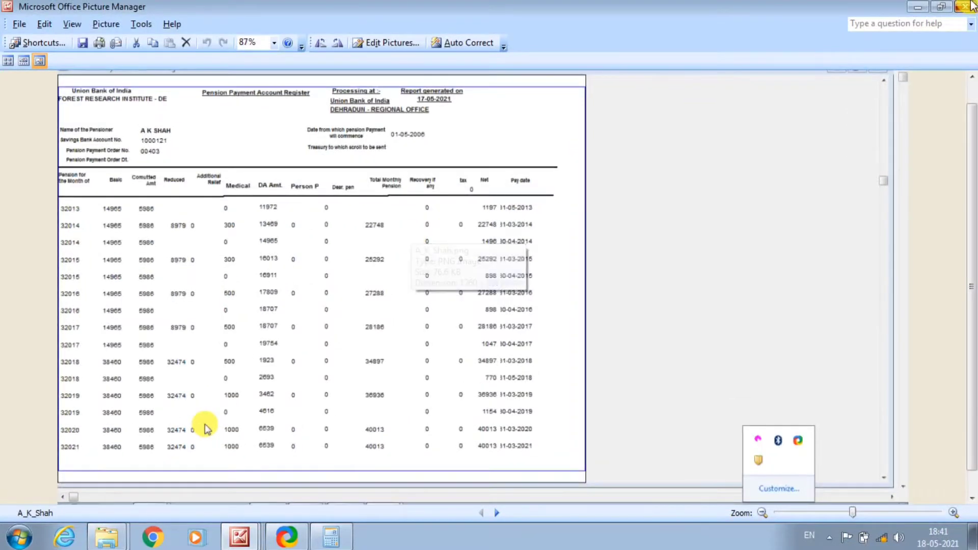
key(alt+F4)
Open the next pensioner's Pension Details screenshot, showing basic pension 22450 and retirement 31/03/2006
click(432, 179)
double_click(432, 179)
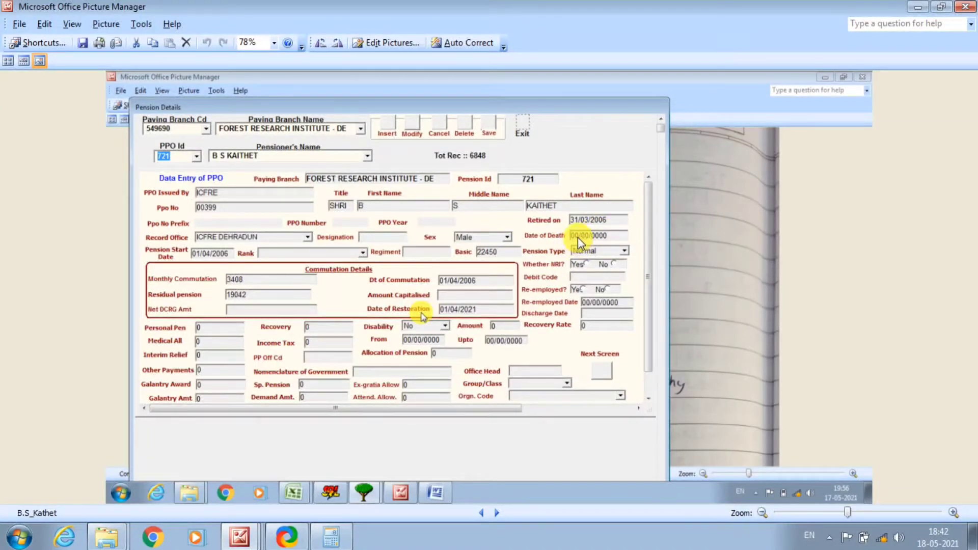
scroll(578, 237, up, 1)
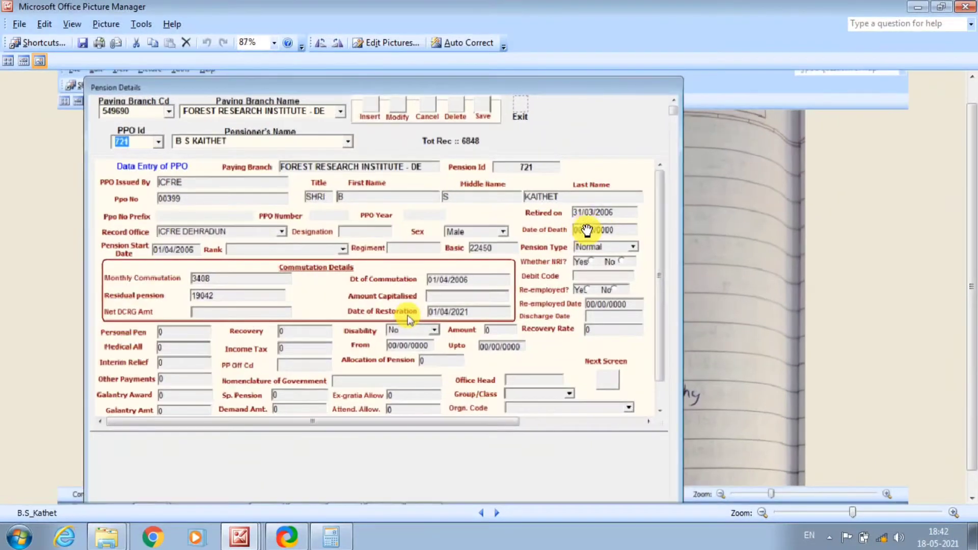